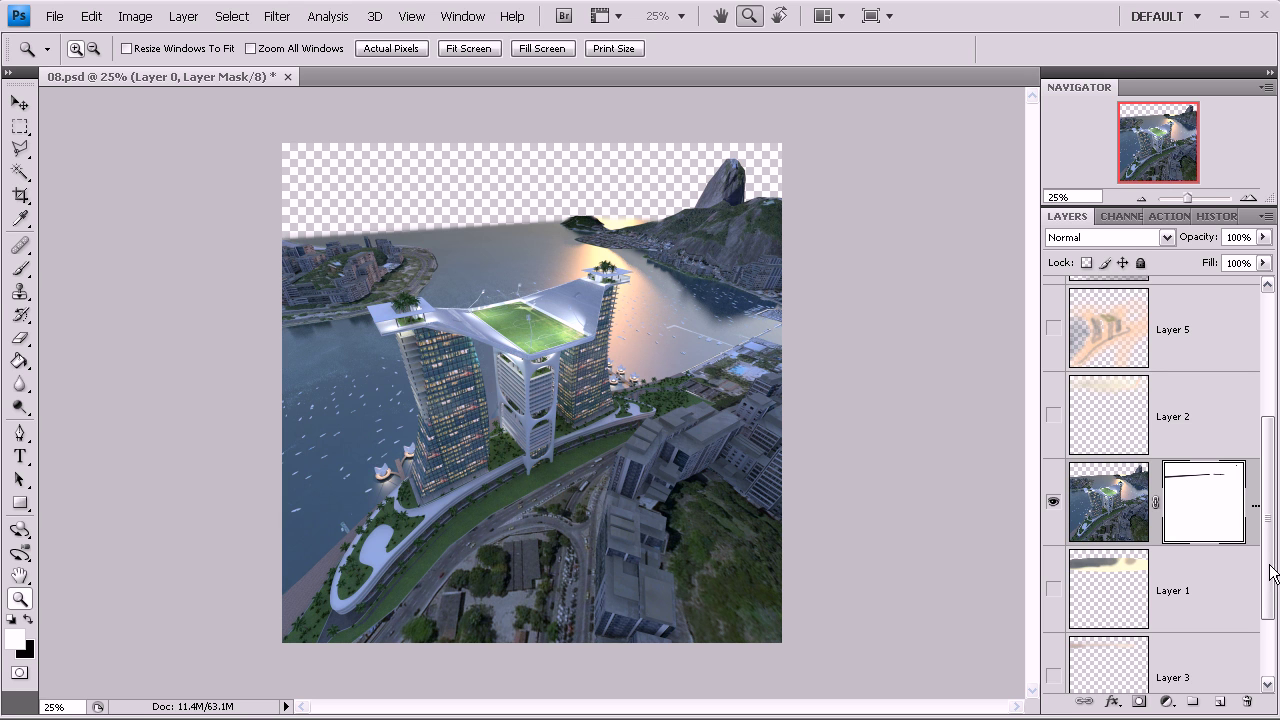
Step: Show the sunset sky on Layer 4, switching its visibility off and on to compare the picture with and without it
scroll(1271, 572, "down", 3)
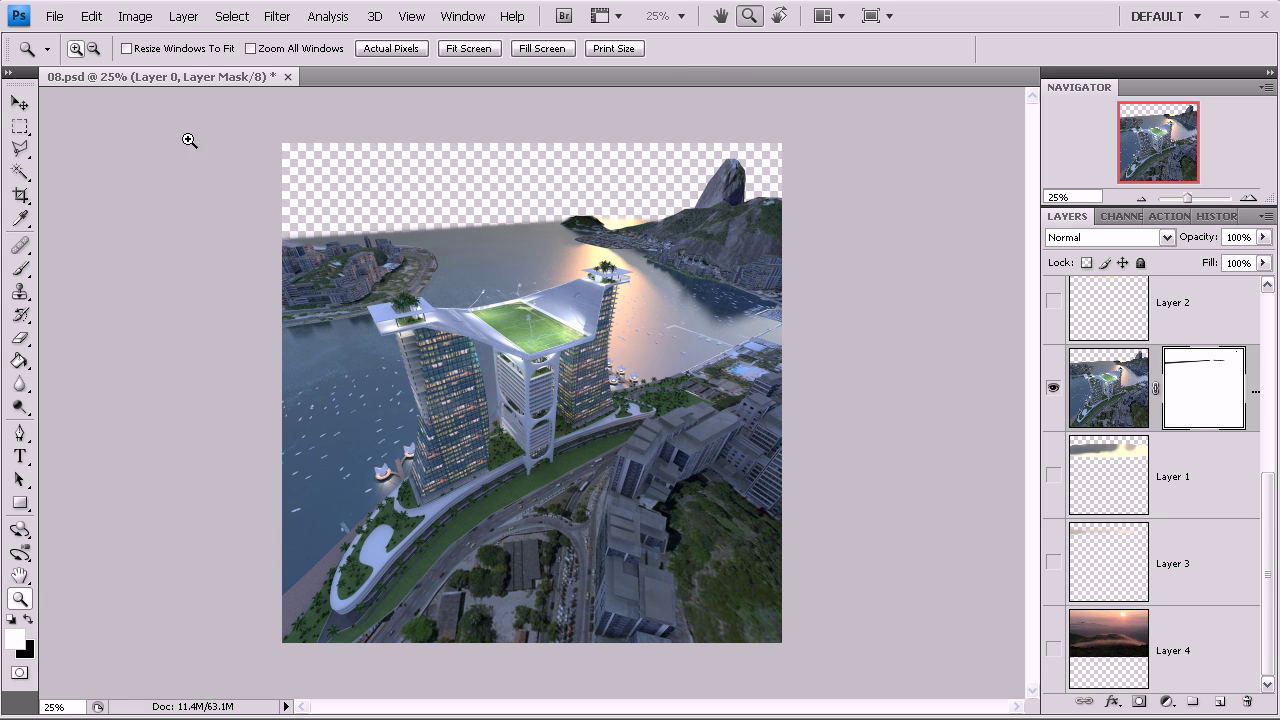
left_click(1053, 650)
left_click(1053, 650)
left_click(1054, 656)
left_click(1054, 656)
left_click(1054, 656)
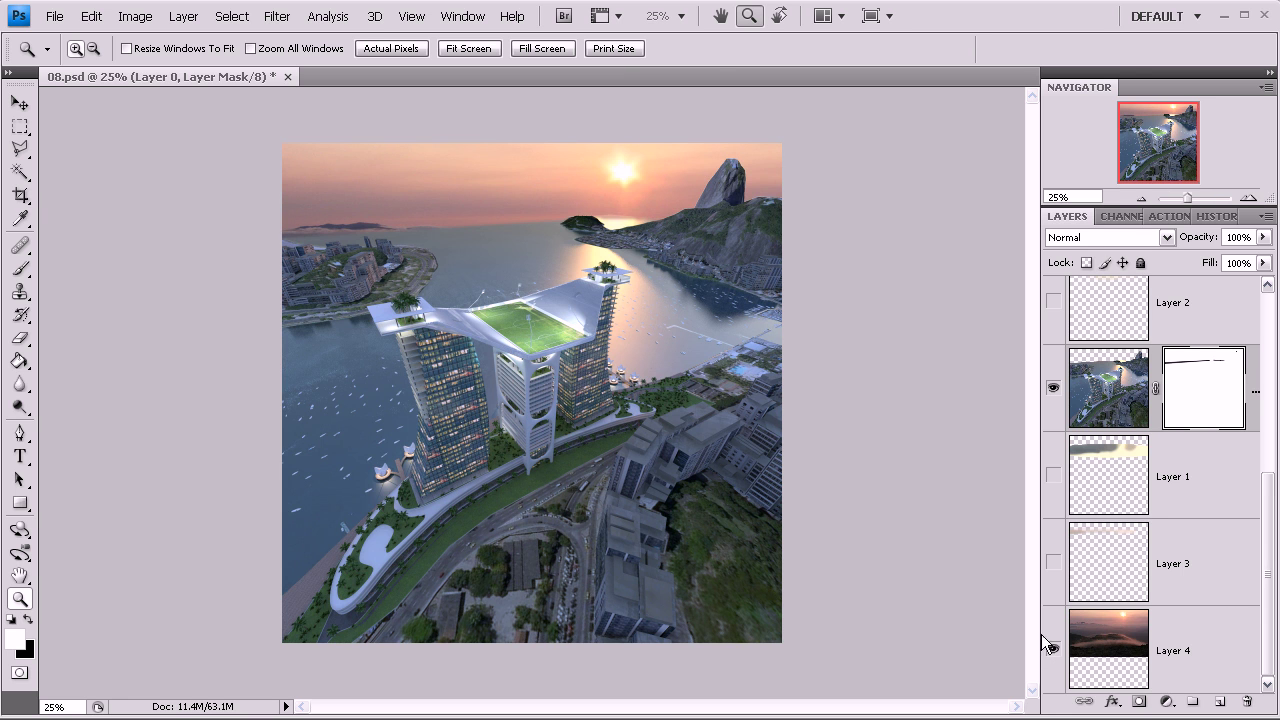
left_click(1053, 650)
left_click(1053, 650)
Step: Examine the horizon close up with Layer 0's mask disabled and enabled again
left_click(1053, 562)
left_click(1053, 562)
left_click(1053, 387)
left_click(459, 228)
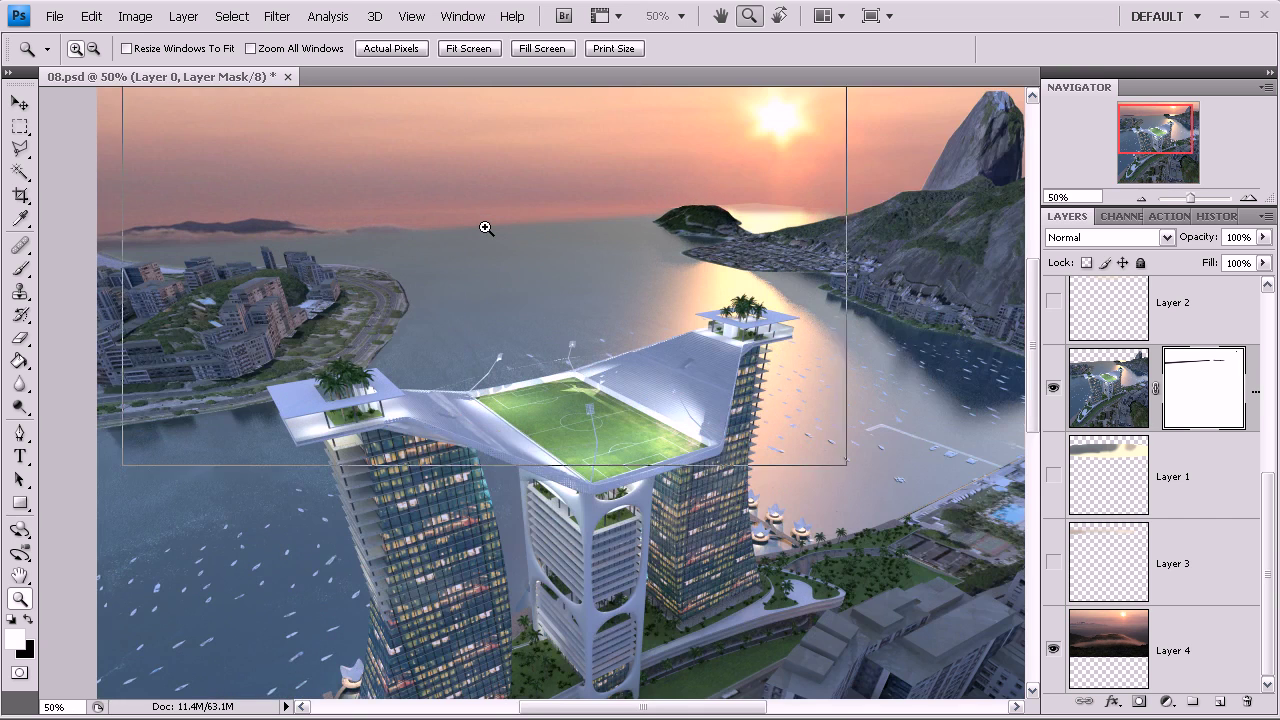
left_click(486, 228)
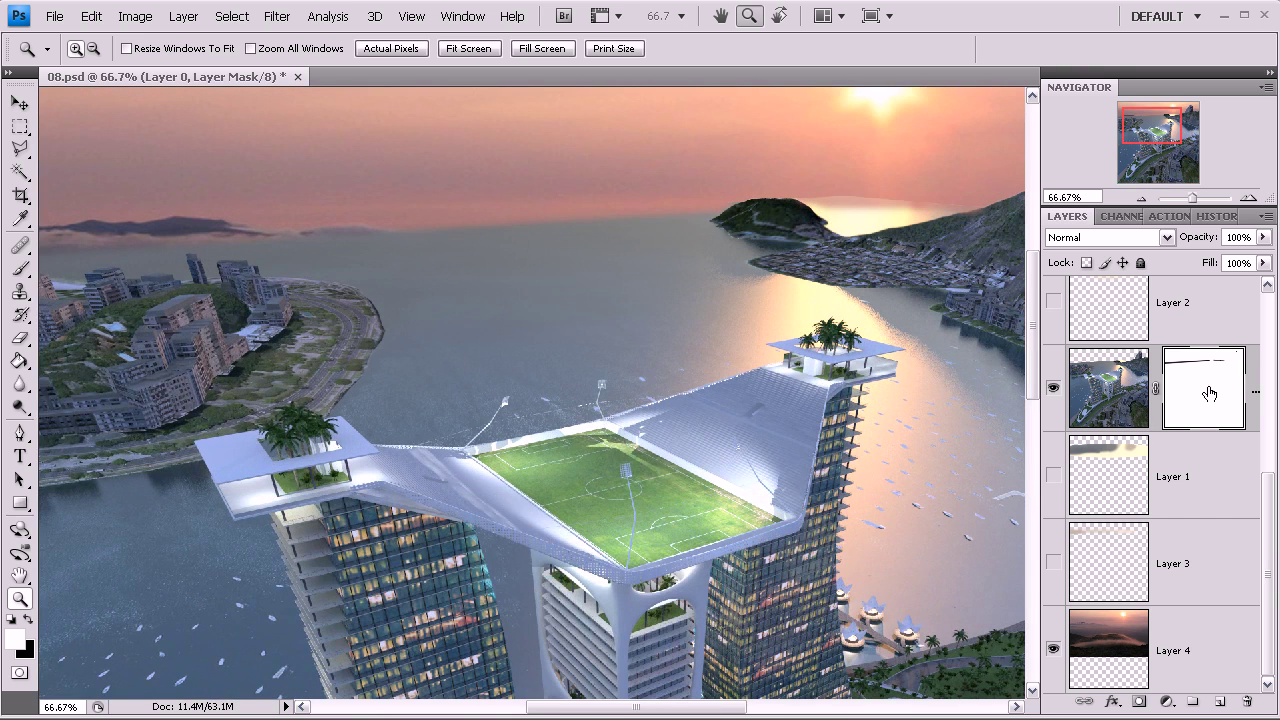
left_click(1203, 388, "shift")
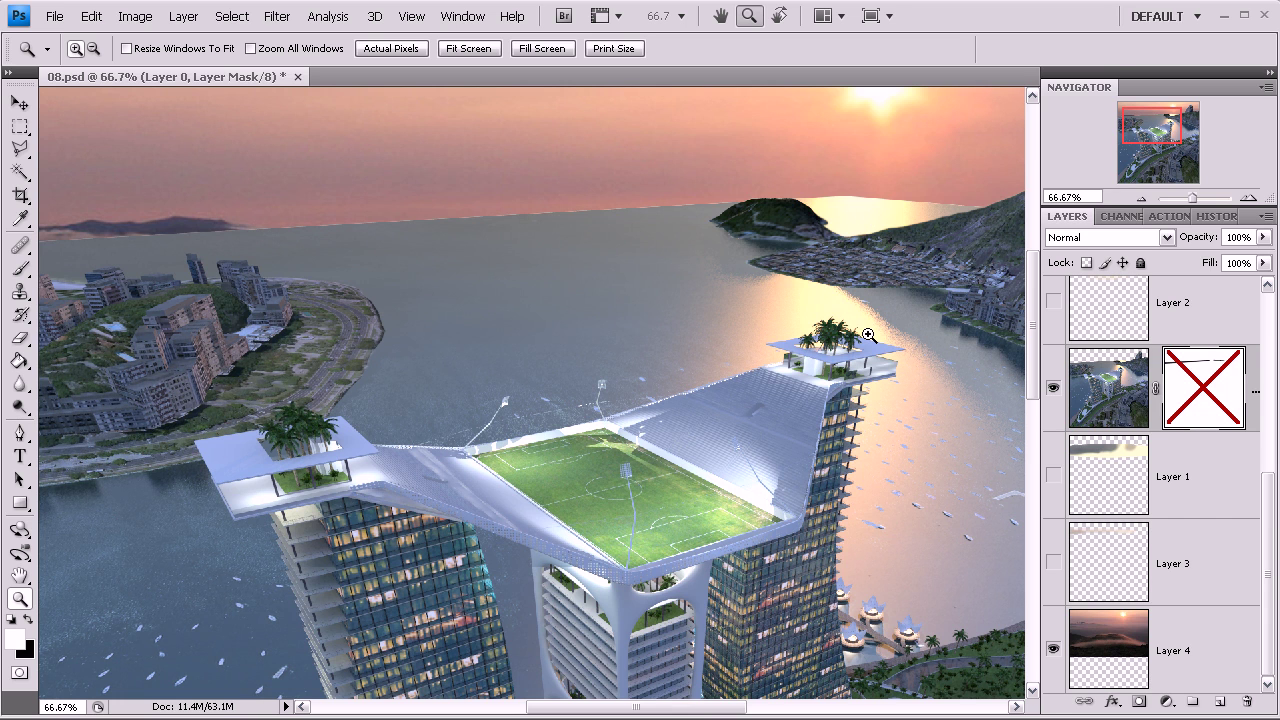
left_click(1201, 397, "shift")
Step: View Layer 0's mask on its own, return to the full image and reselect the mask
left_click(1203, 395, "alt")
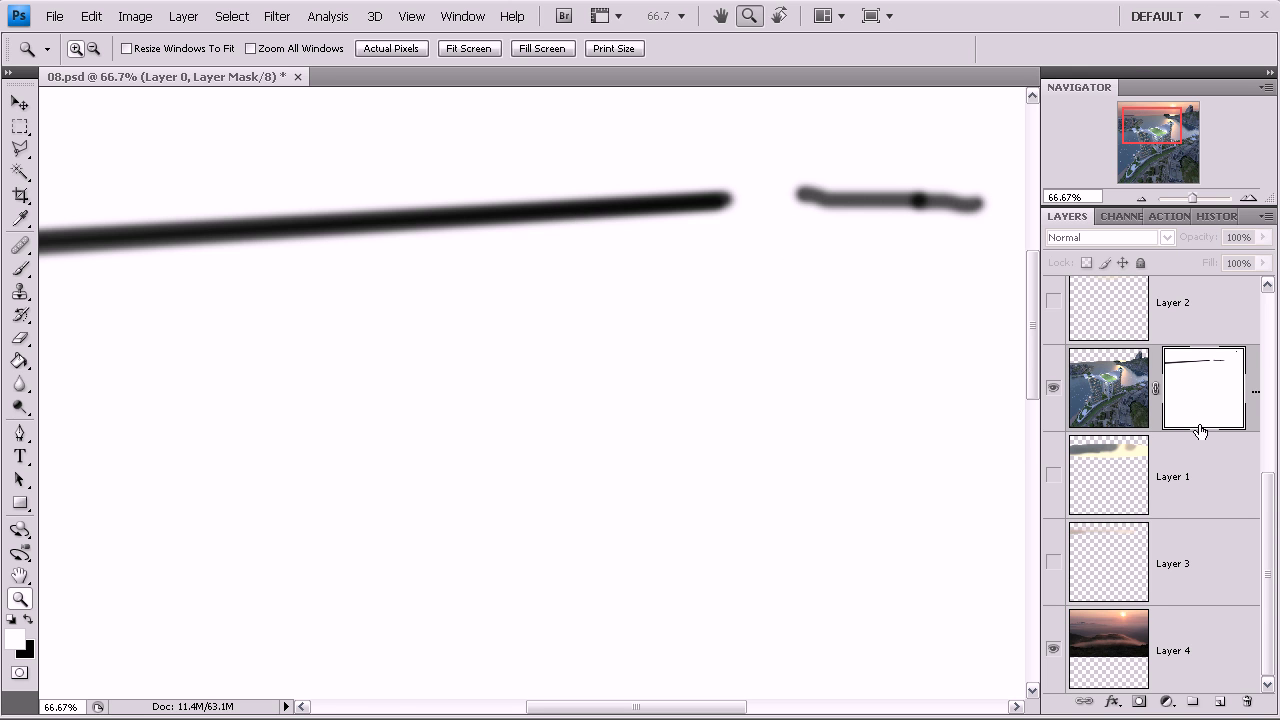
left_click(1207, 473)
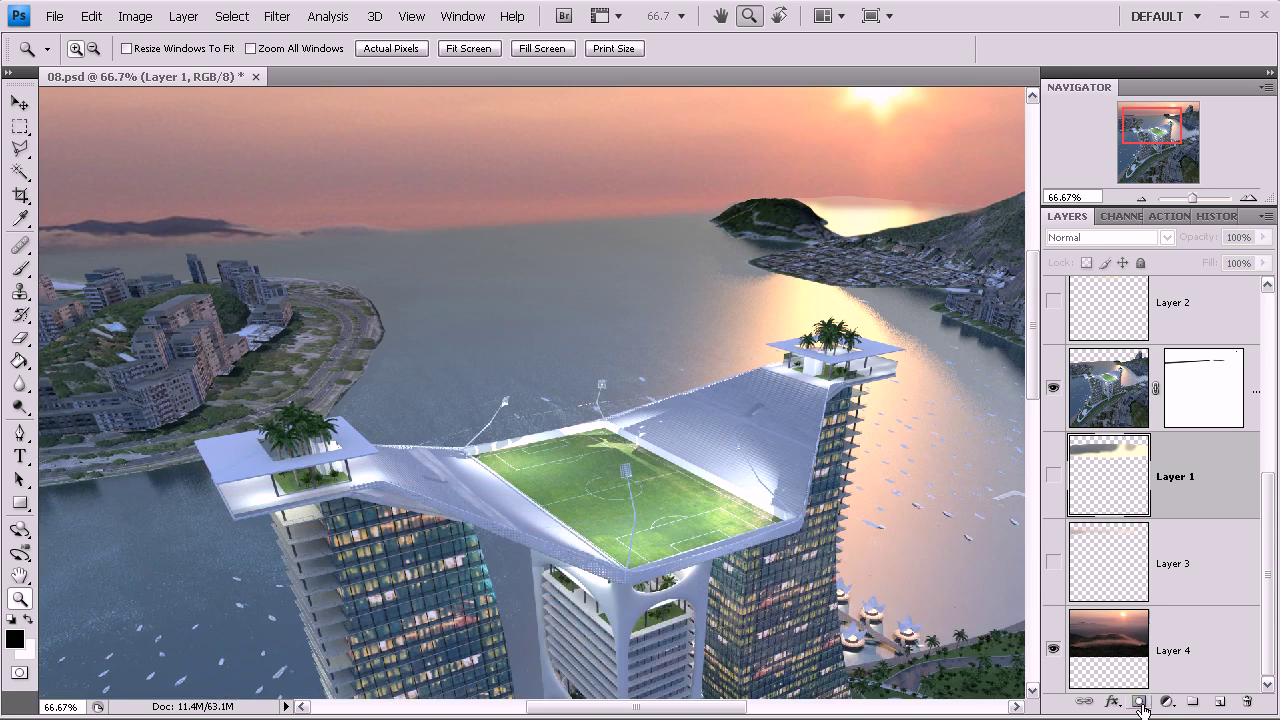
left_click(1193, 365)
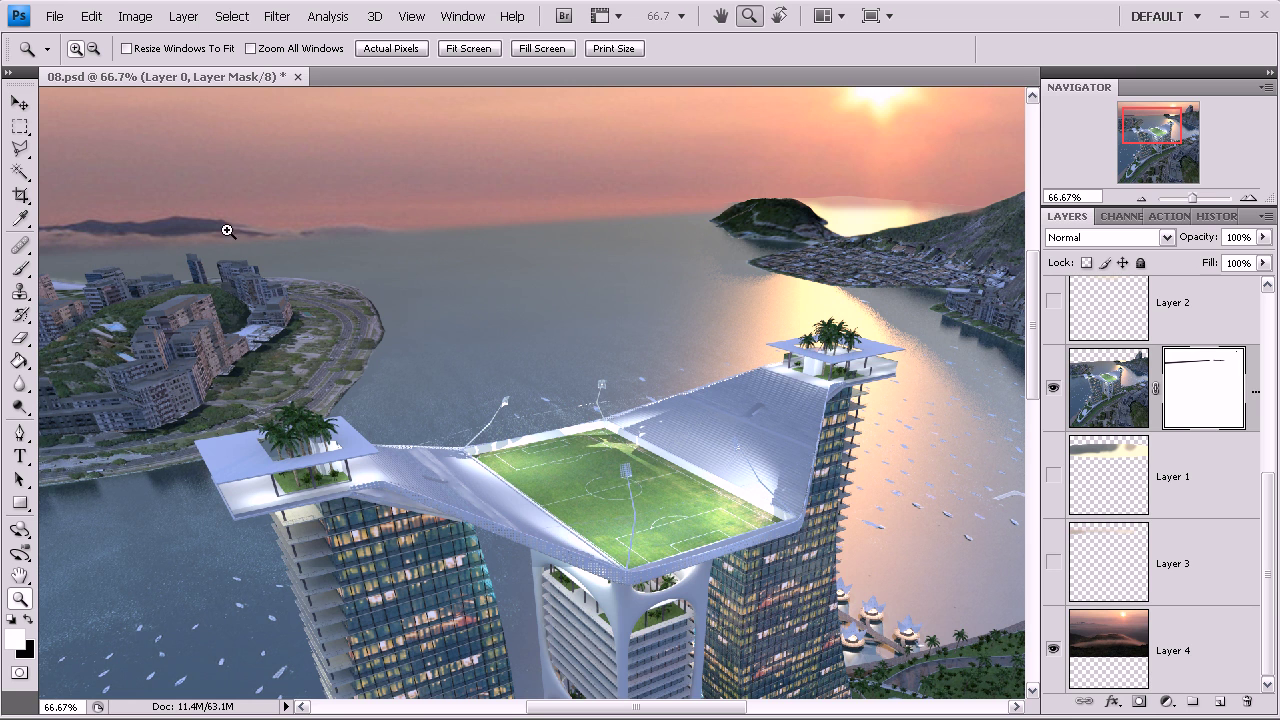
Step: Switch Layer 0's mask off and on repeatedly to compare the hard and softened horizon edges
left_click(1207, 394, "shift")
left_click(1207, 394, "shift")
left_click(1207, 392, "shift")
left_click(1207, 392, "shift")
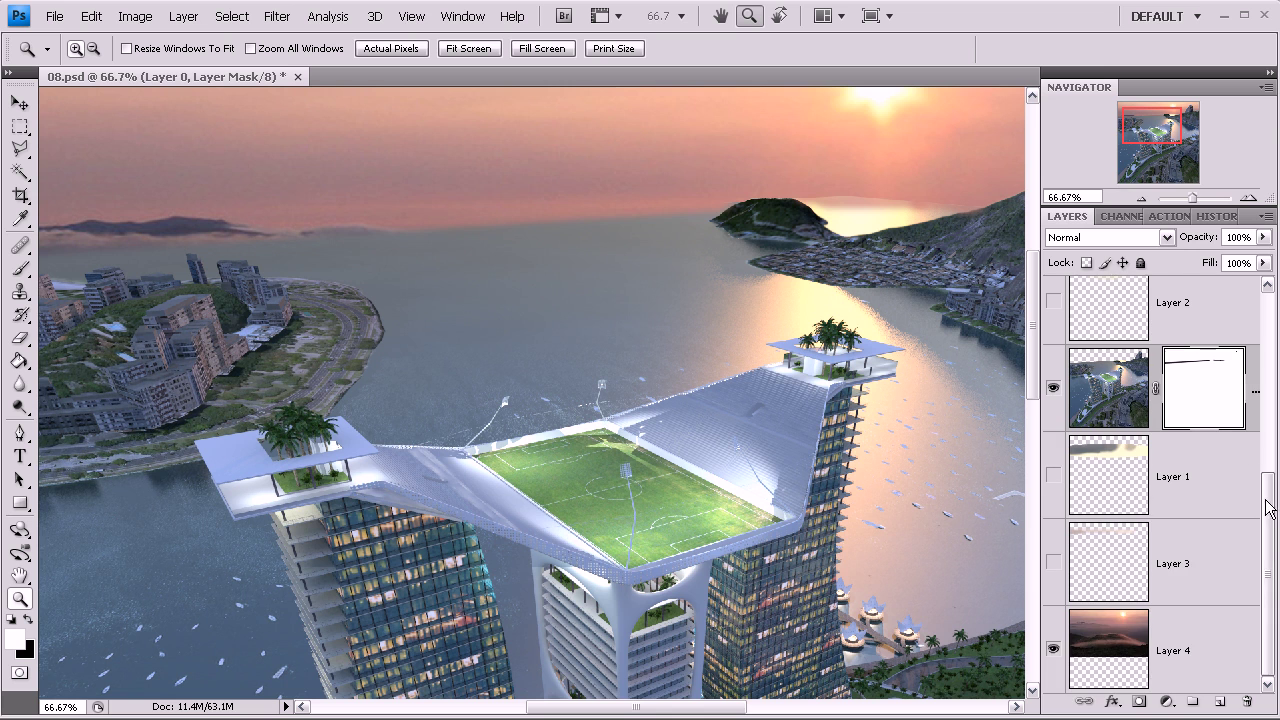
Step: Show Layer 3 and Layer 1 above the sunset sky, toggling Layer 1 to compare its effect
scroll(1268, 480, "up", 3)
left_click(1142, 198)
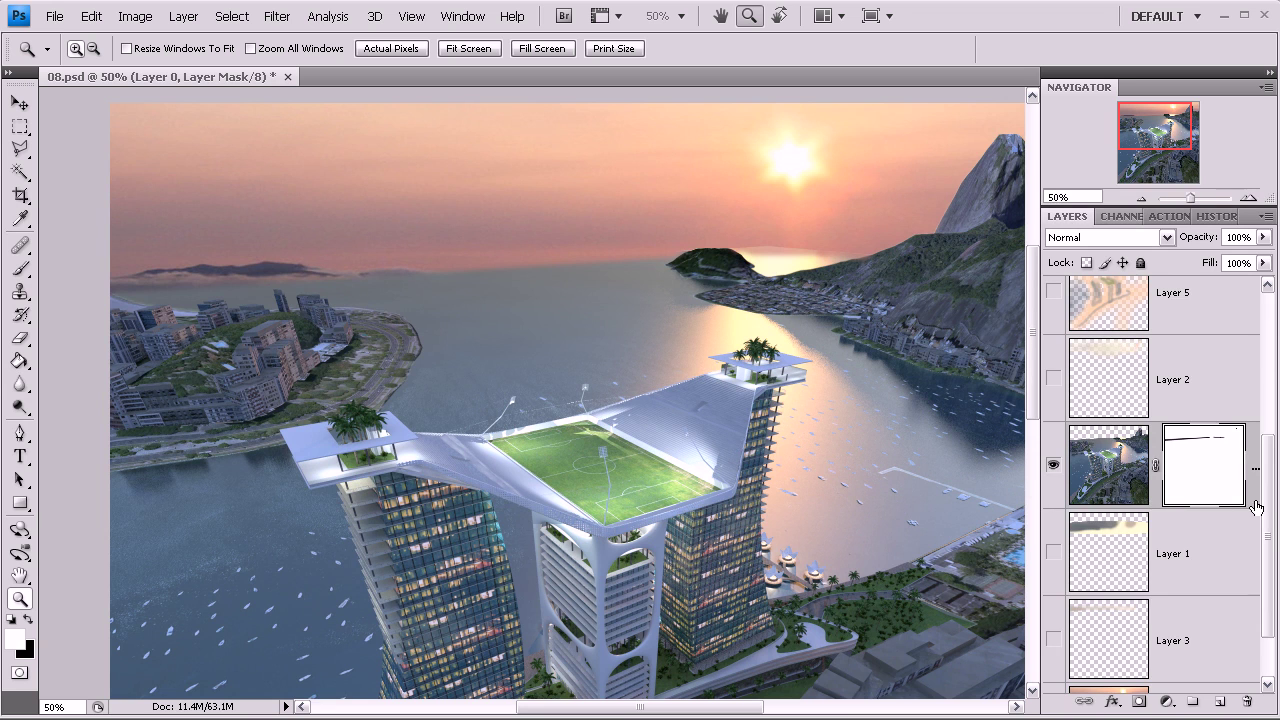
scroll(1250, 510, "up", 3)
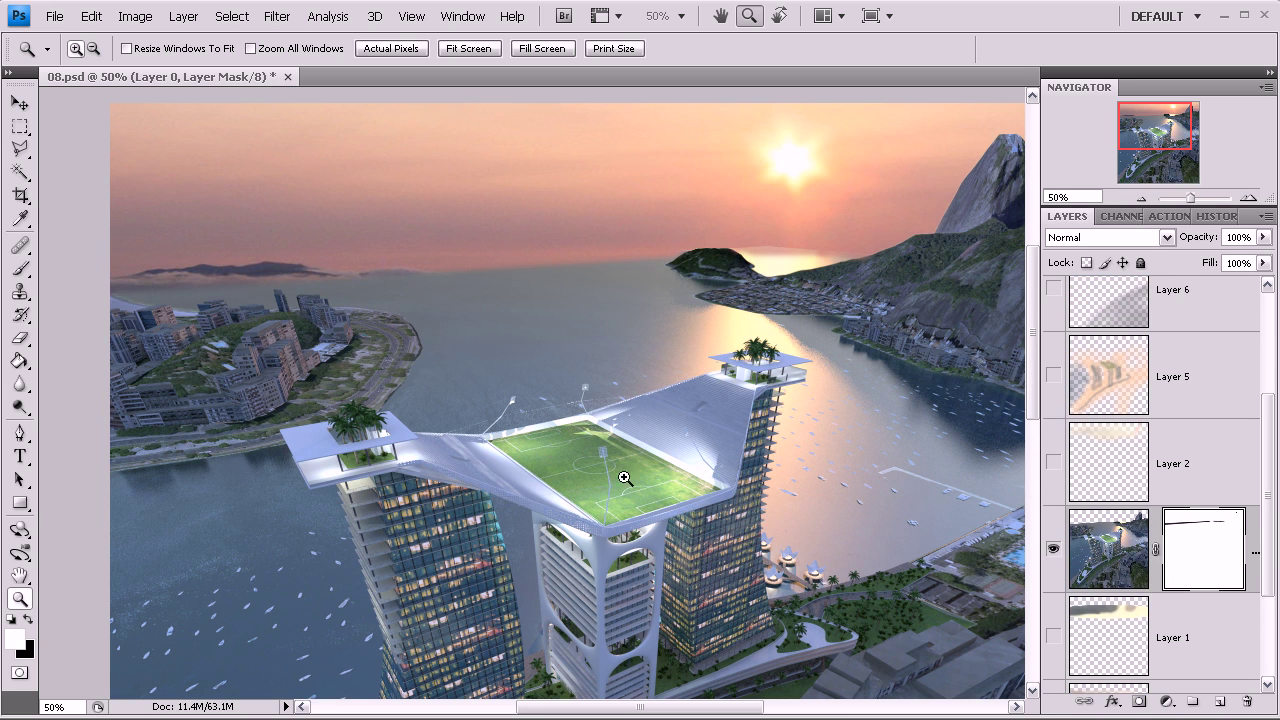
scroll(1268, 510, "down", 1)
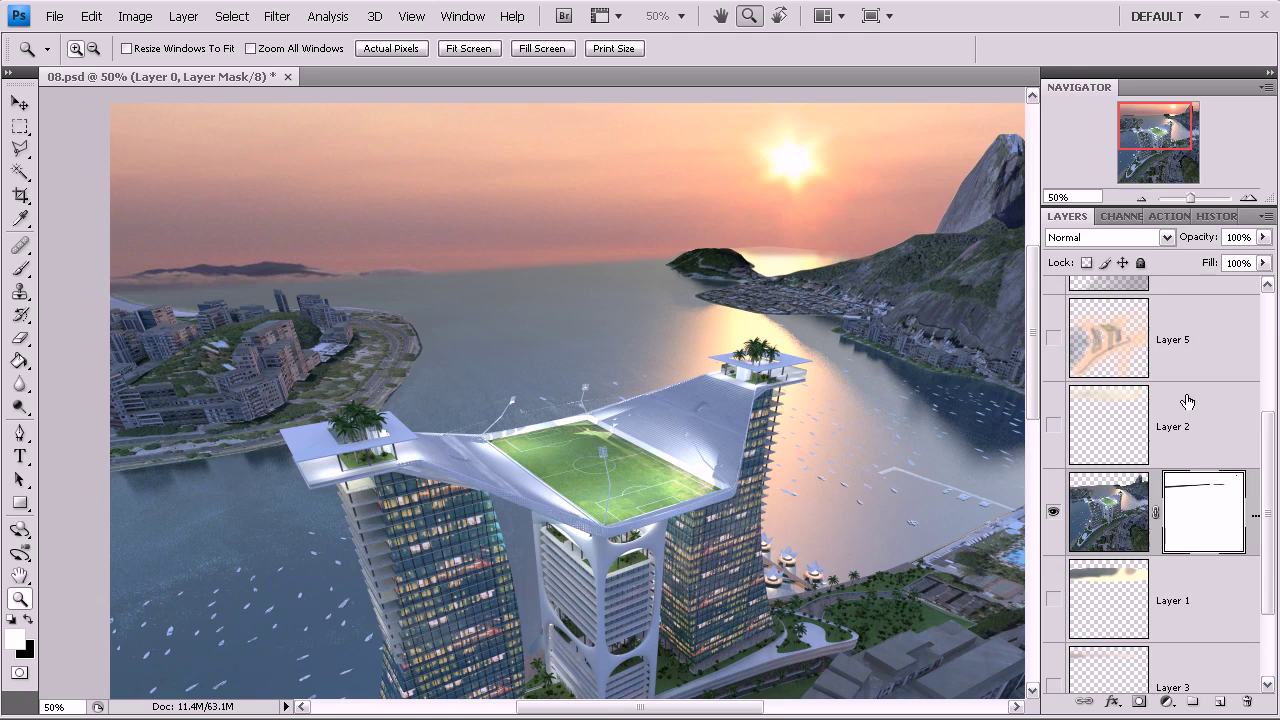
left_click(1141, 198)
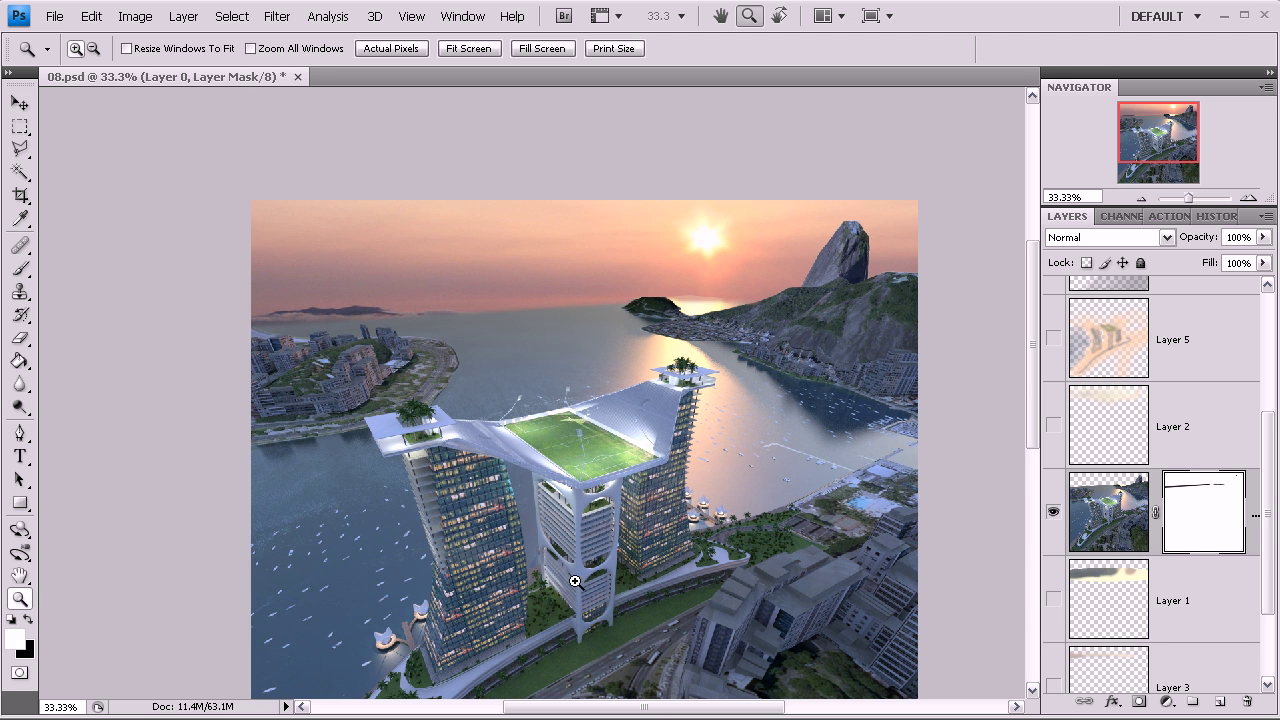
scroll(1230, 580, "down", 3)
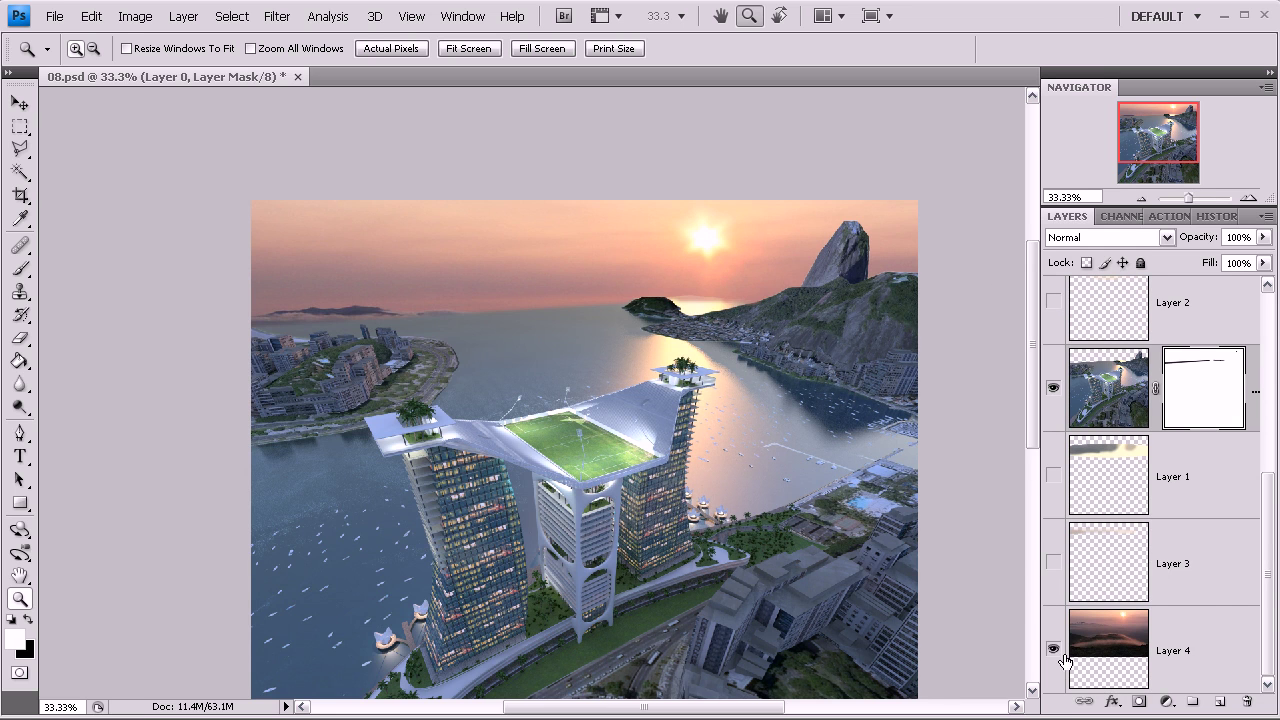
left_click(1052, 564)
left_click(1054, 476)
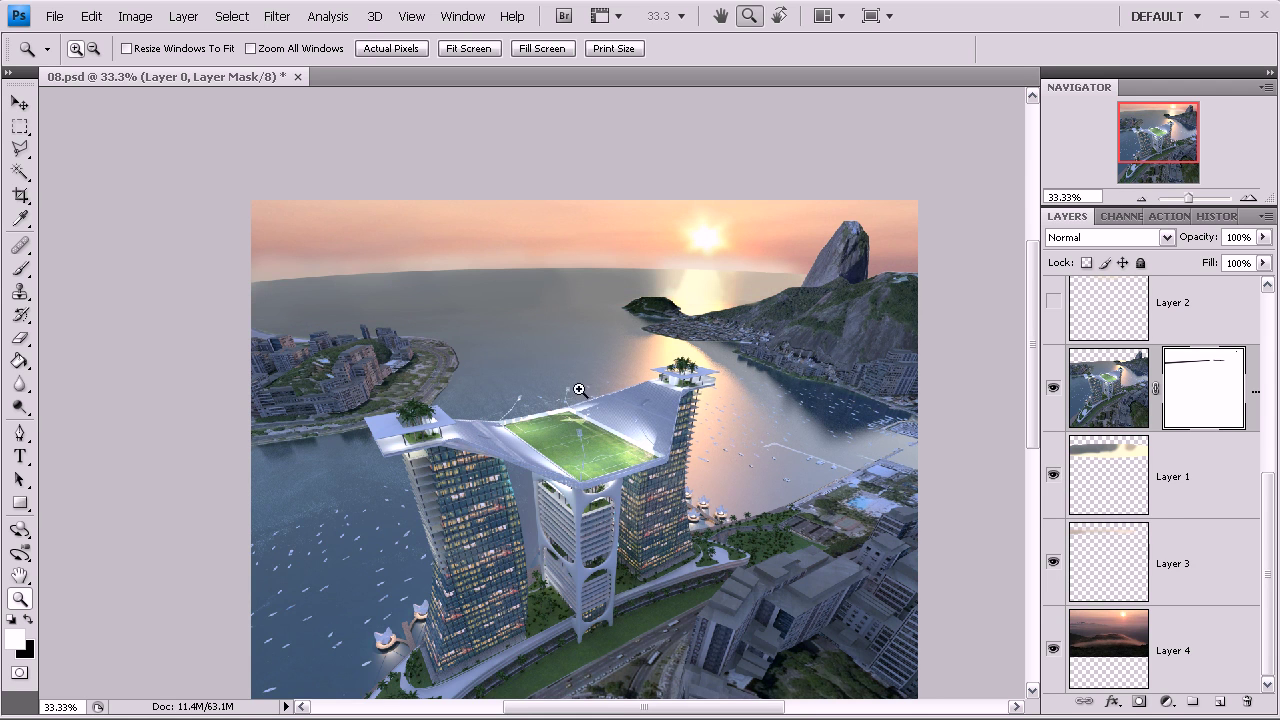
left_click(1052, 480)
left_click(1052, 480)
Step: Show Layer 2 above the masked render and make it the active layer
left_click_drag(1273, 505, 1266, 410)
left_click(1053, 459)
left_click(1184, 463)
Step: Check the blend modes of Layer 3, Layer 1 and Layer 2 one after another
left_click_drag(1258, 447, 1261, 502)
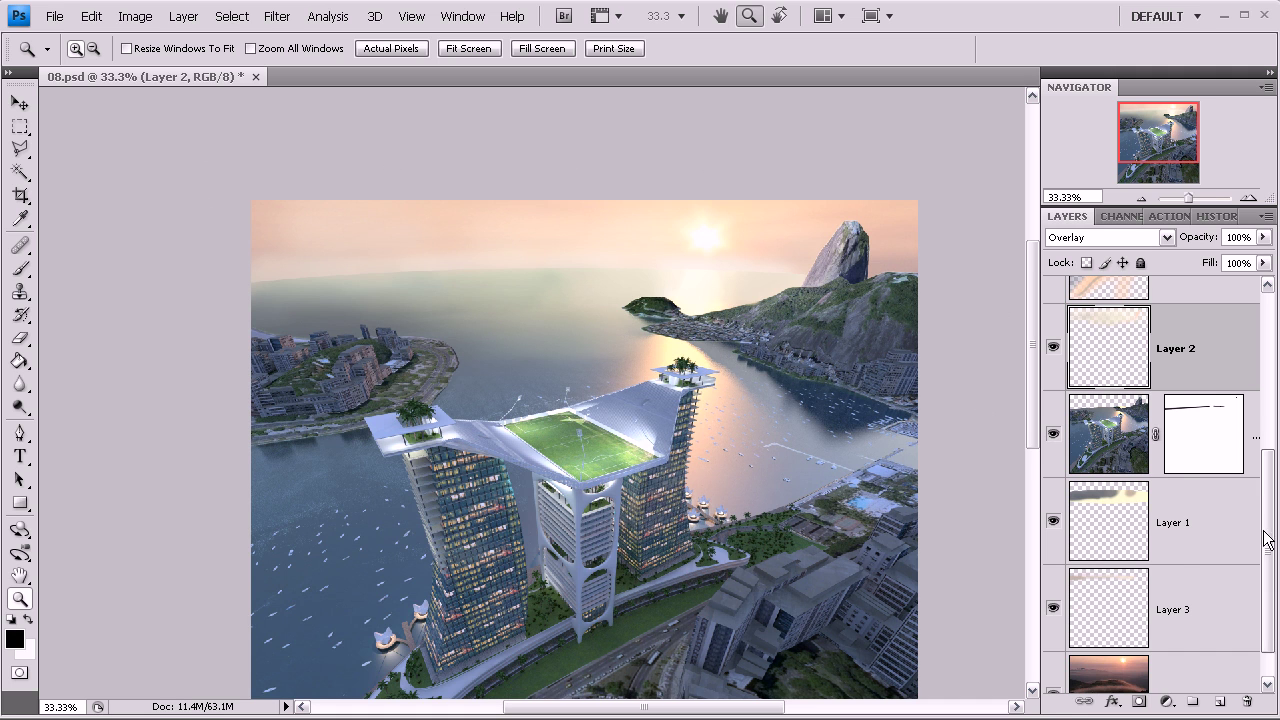
left_click_drag(1266, 548, 1266, 568)
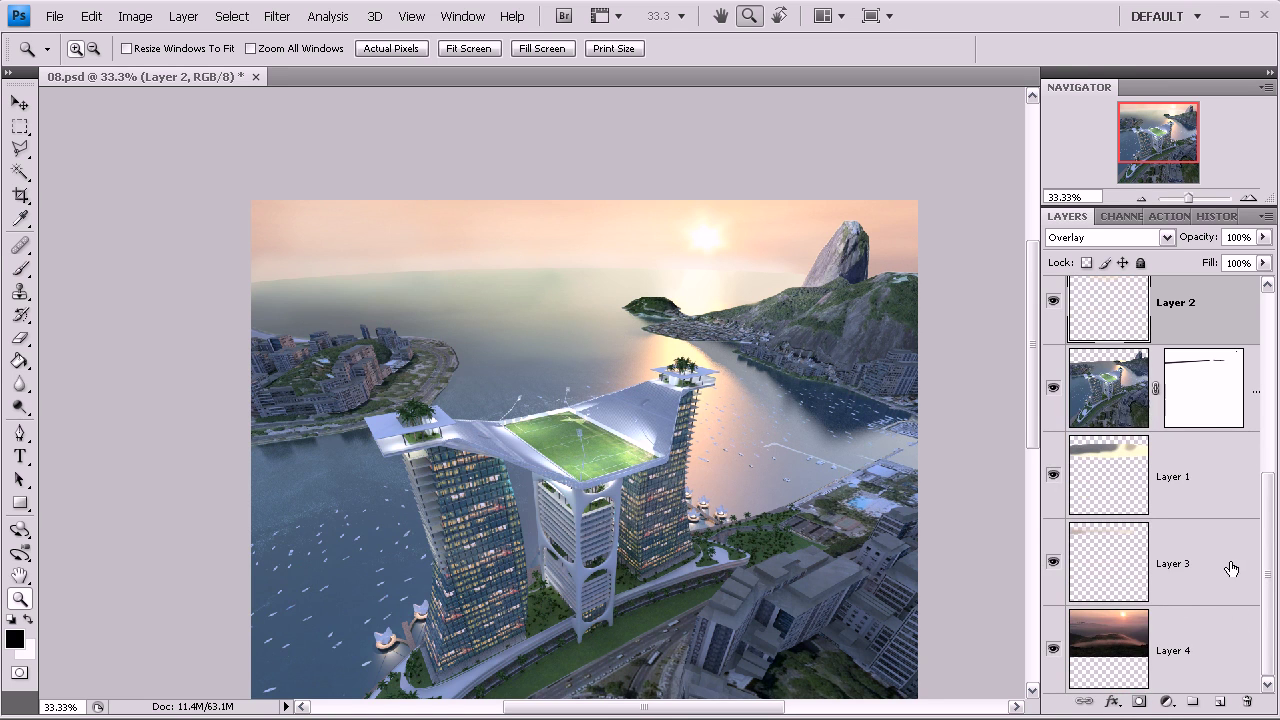
left_click(1199, 559)
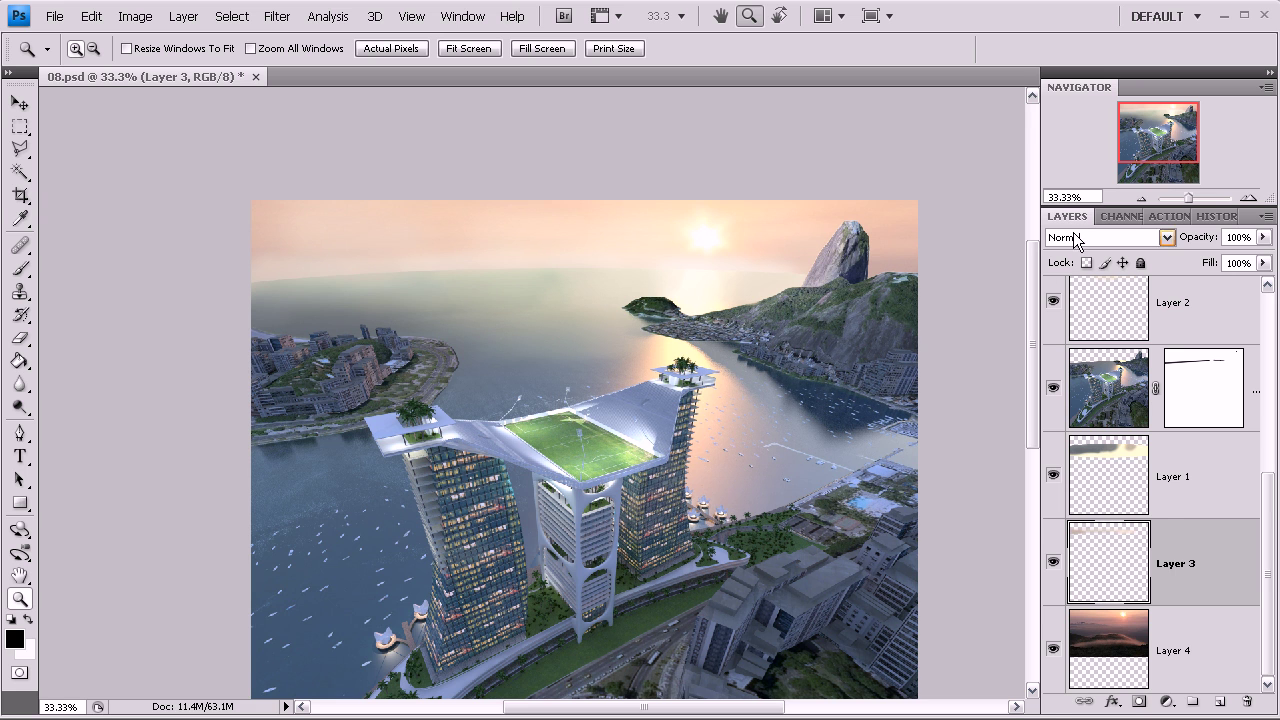
key("alt+bracketright")
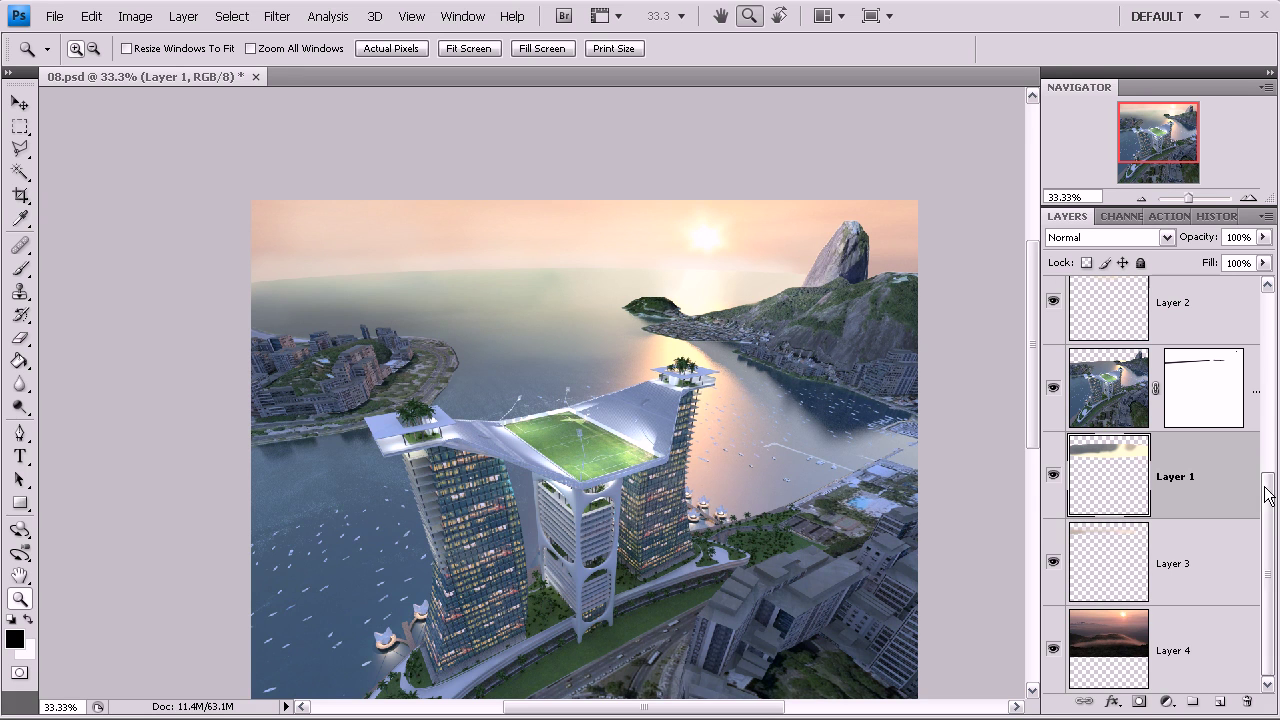
left_click_drag(1258, 474, 1258, 402)
left_click(1130, 474)
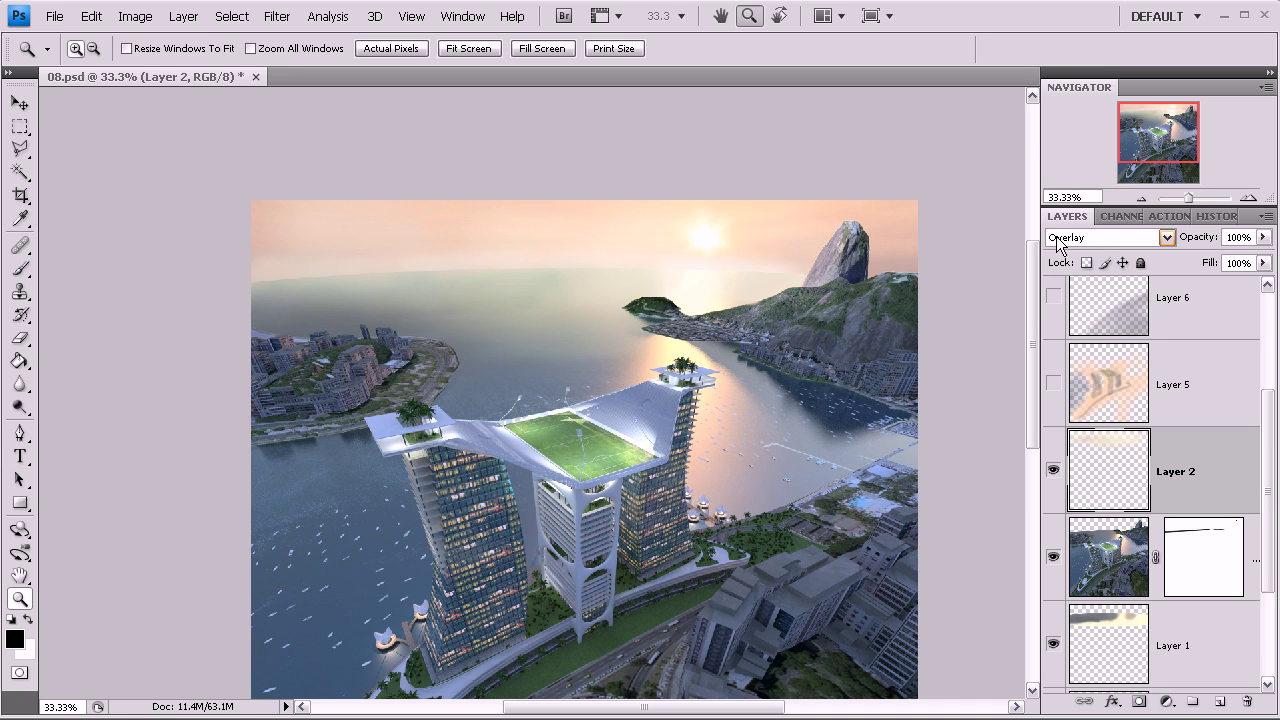
Step: Toggle Layer 2's visibility repeatedly to compare the sky with and without its overlay
left_click(1052, 470)
left_click(1053, 471)
left_click(1055, 475)
left_click(1055, 475)
left_click(1055, 475)
Step: Examine Layer 5's blend mode and its effect on the buildings by switching the layer on and off
scroll(1268, 462, "up", 2)
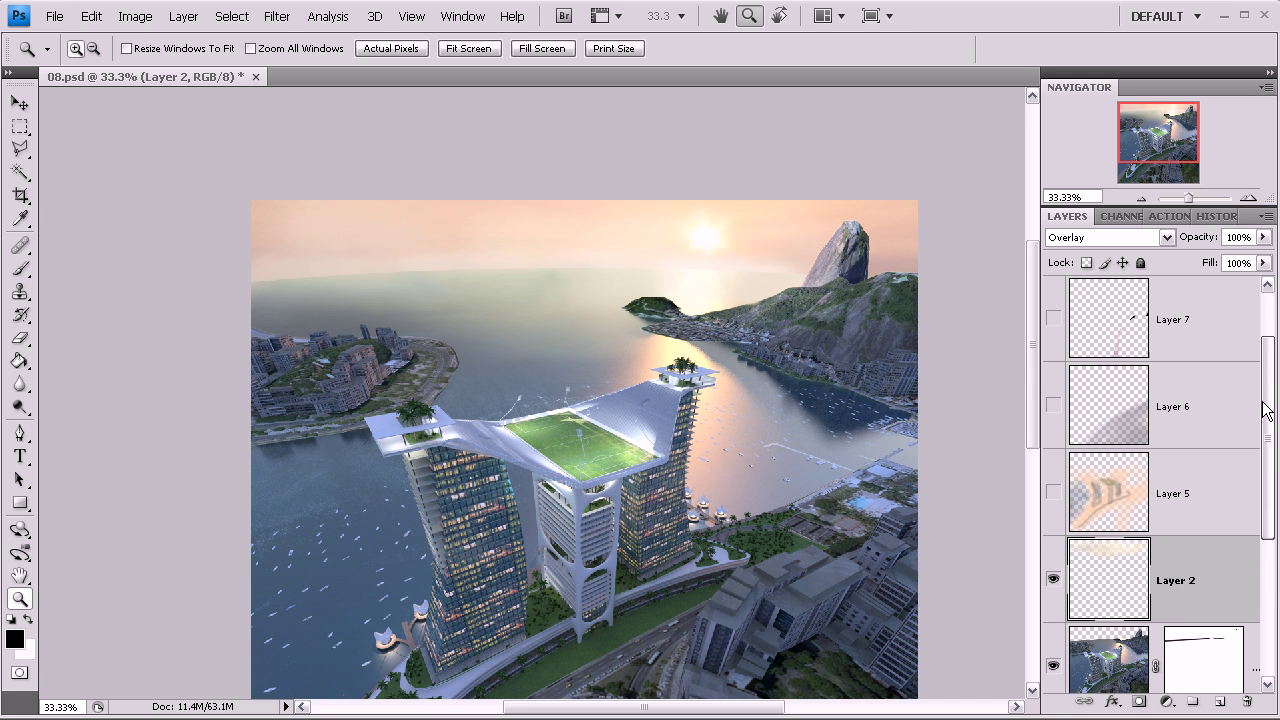
left_click(1053, 492)
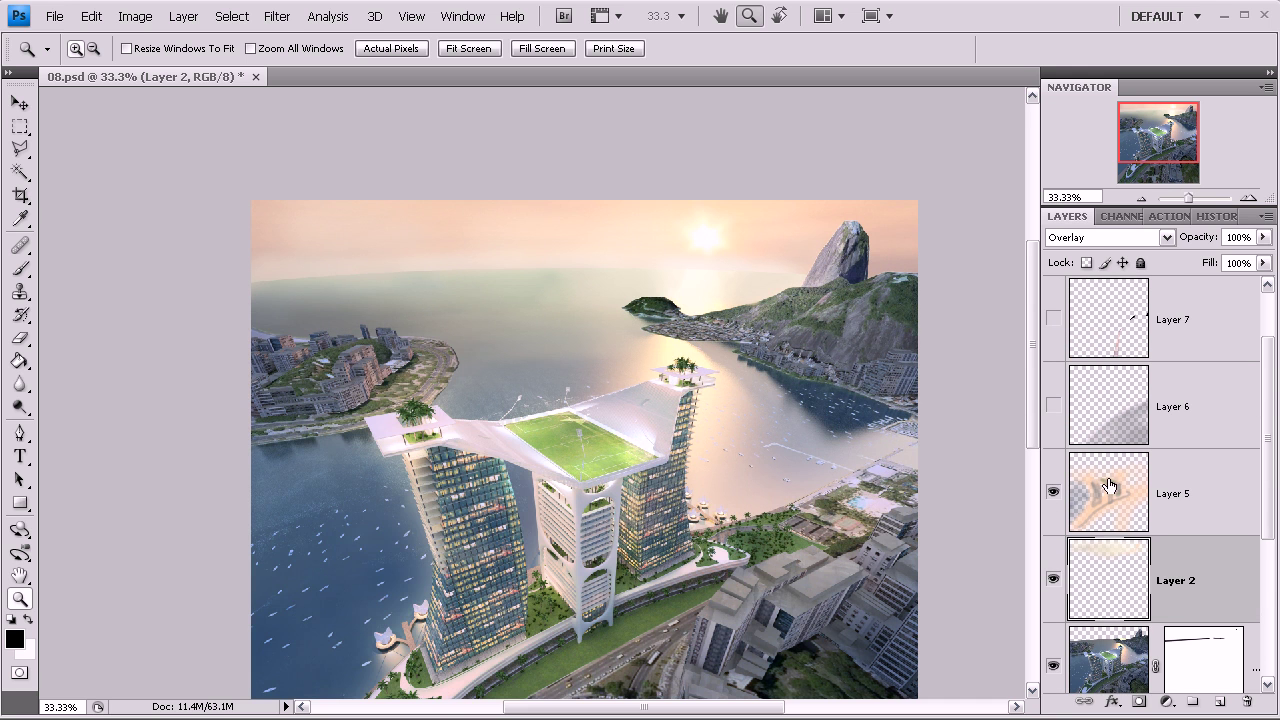
left_click(1110, 490)
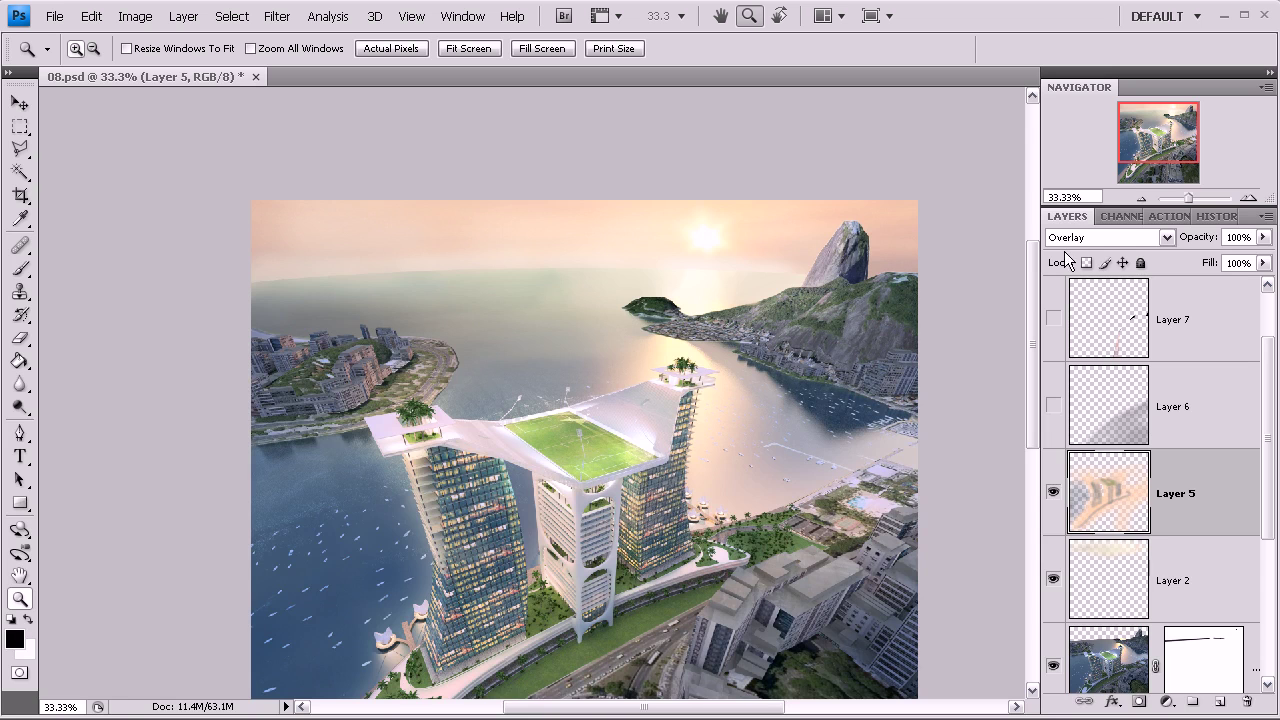
left_click(1055, 492)
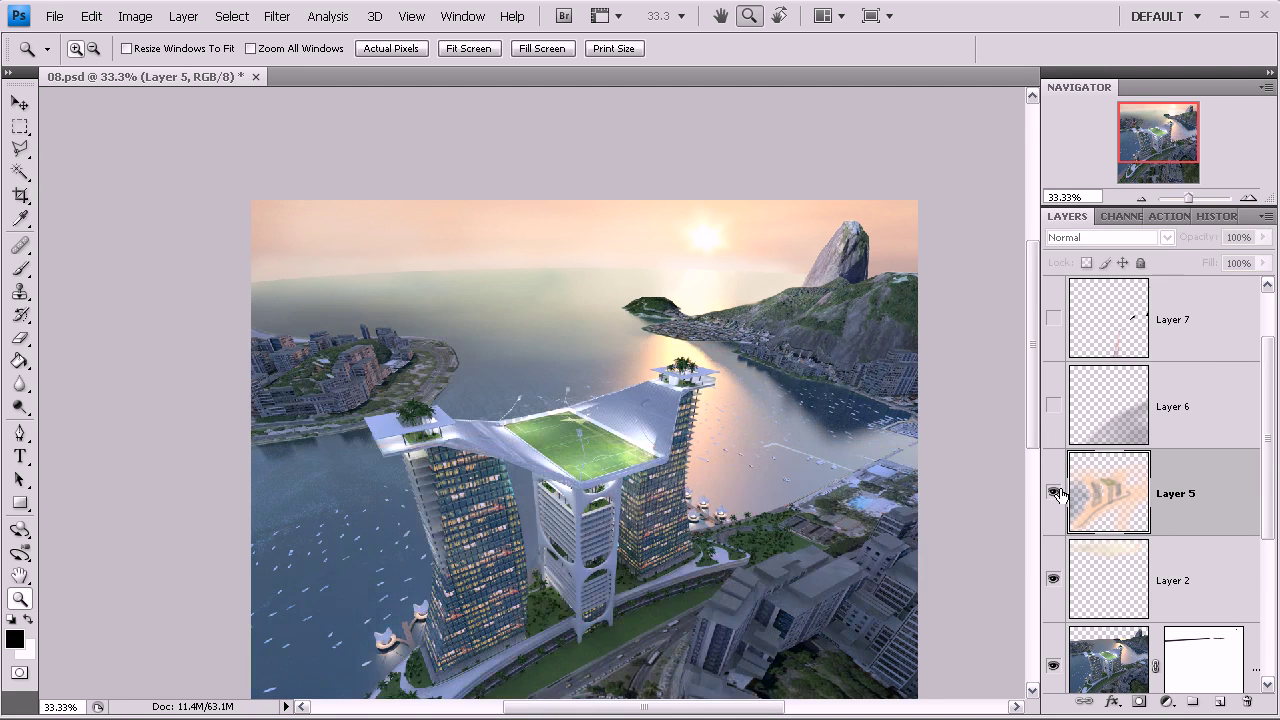
left_click(1055, 492)
left_click(1055, 492)
Step: Create a new layer directly above Layer 2 and fill it with white
left_click_drag(1276, 487, 1276, 515)
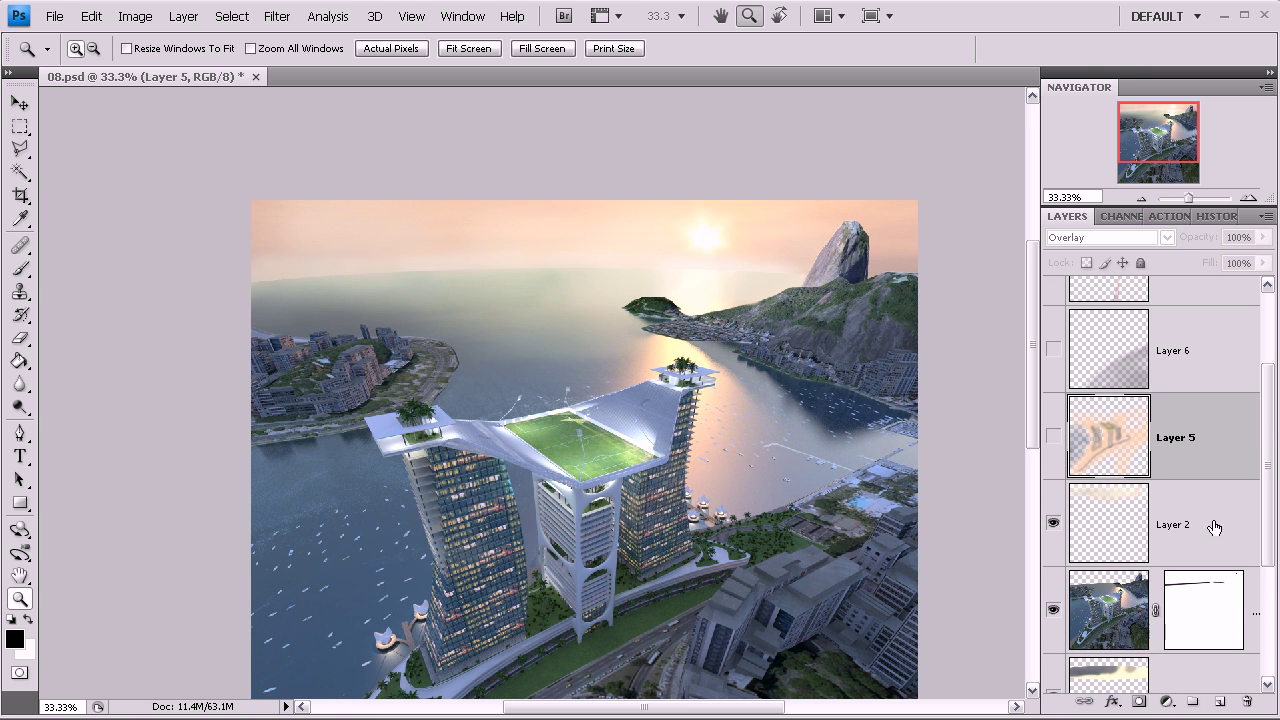
left_click(1214, 527)
left_click(1220, 701)
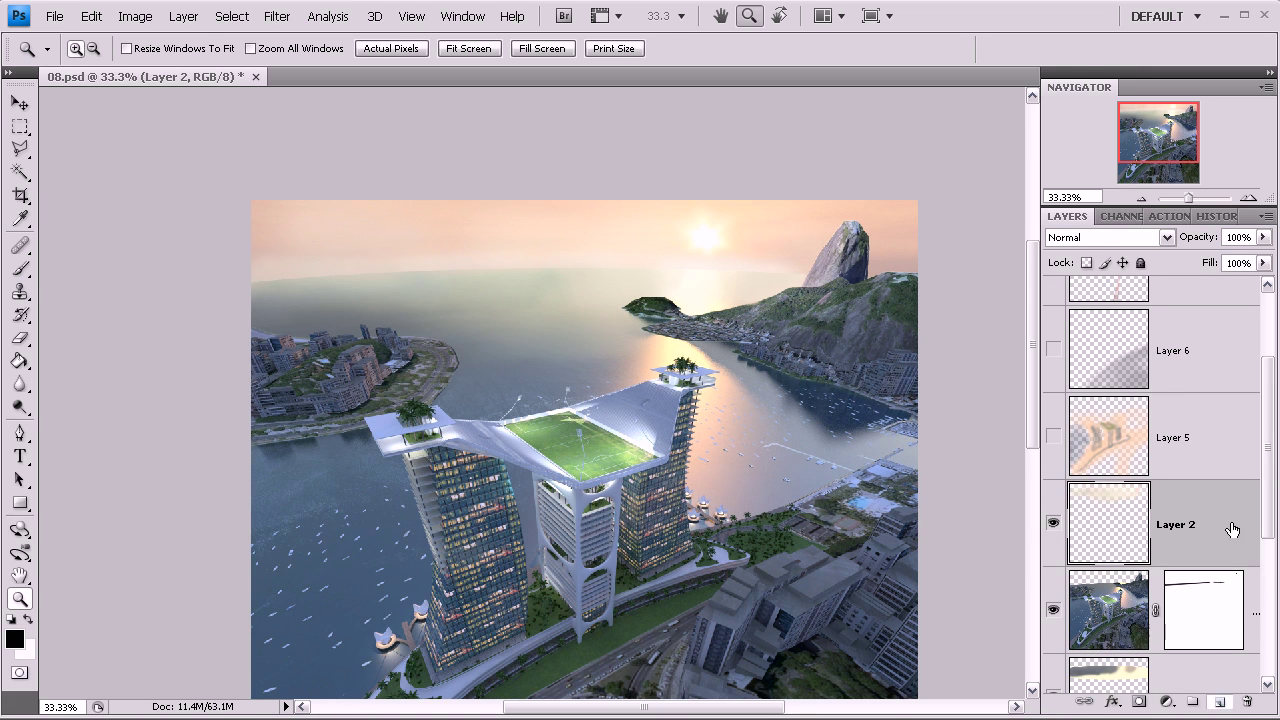
left_click(29, 619)
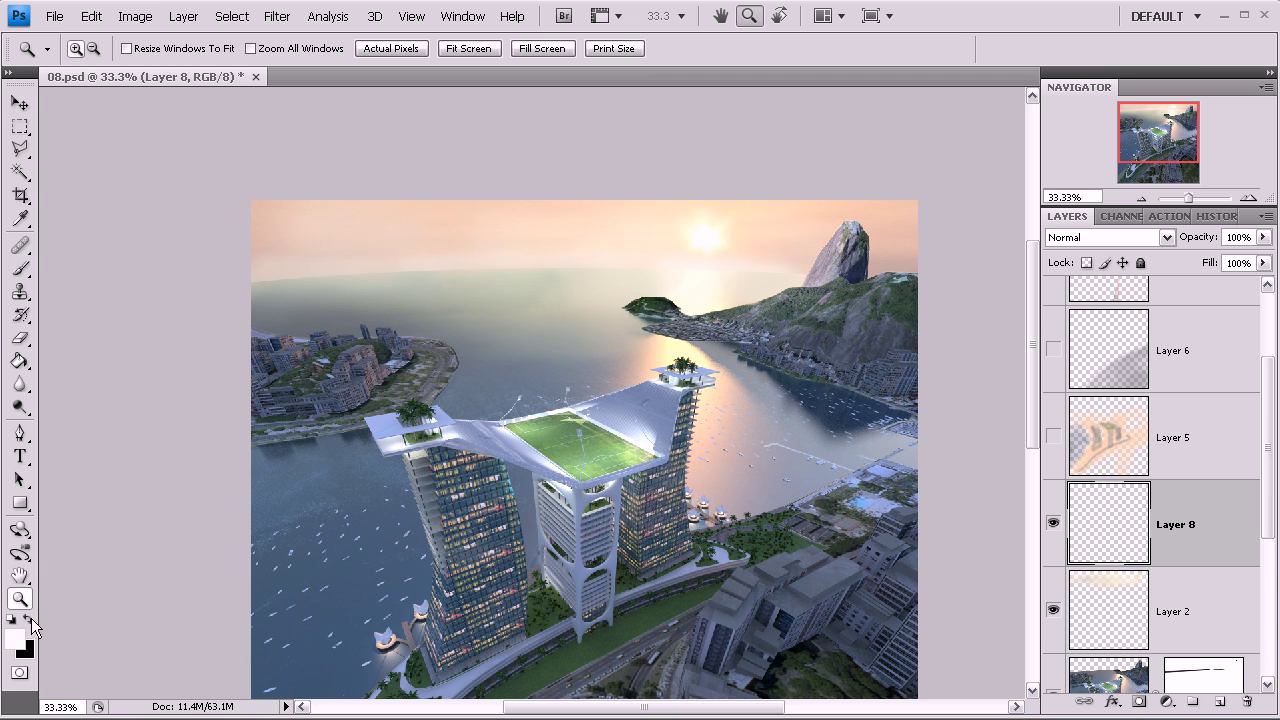
left_click(19, 361)
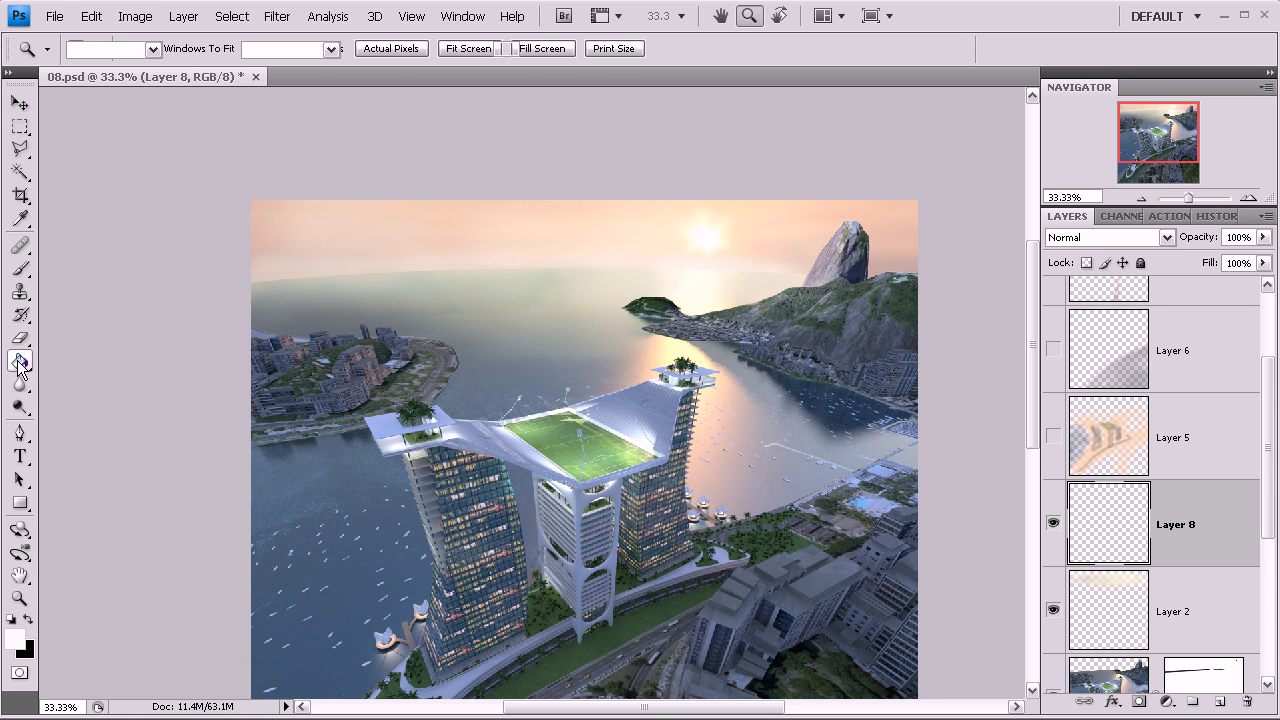
left_click(760, 417)
Step: Show Layer 5 over the white fill and set its blend mode to Normal
left_click(1094, 443)
left_click(1053, 436)
left_click(1085, 238)
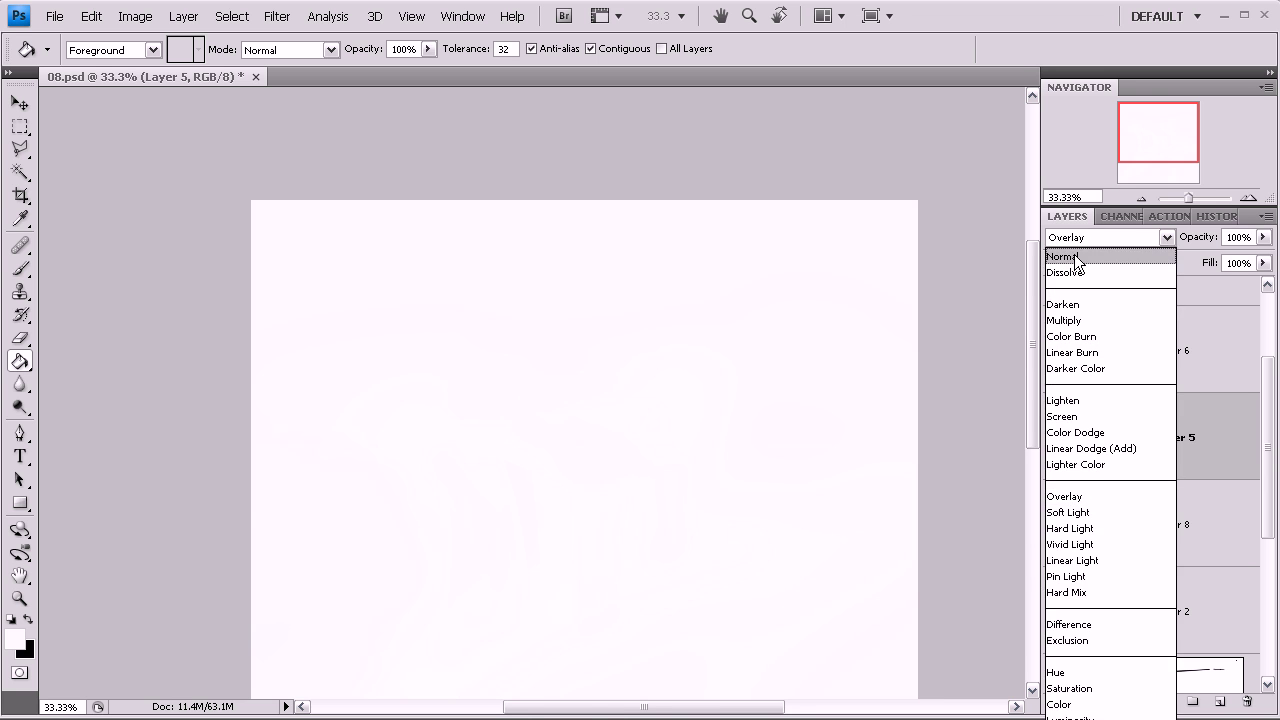
left_click(1075, 260)
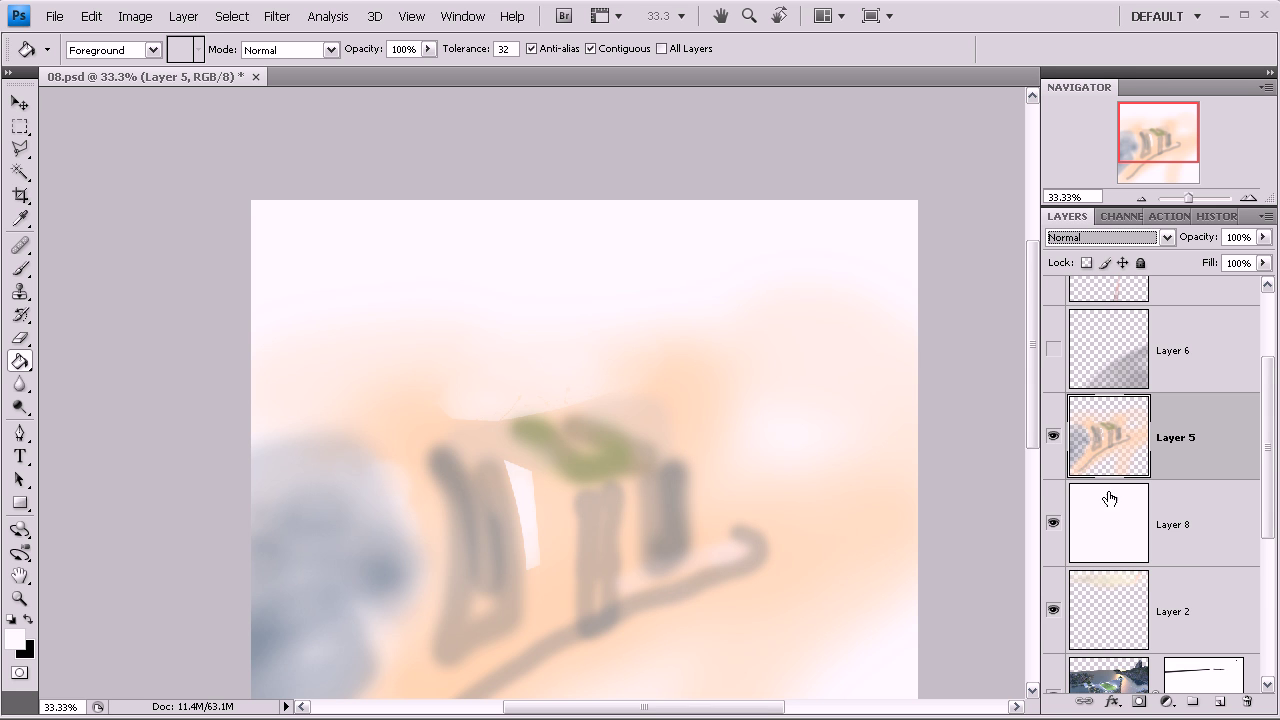
Step: Hide the white-filled layer and set Layer 5's blend mode to Overlay
left_click(1053, 522)
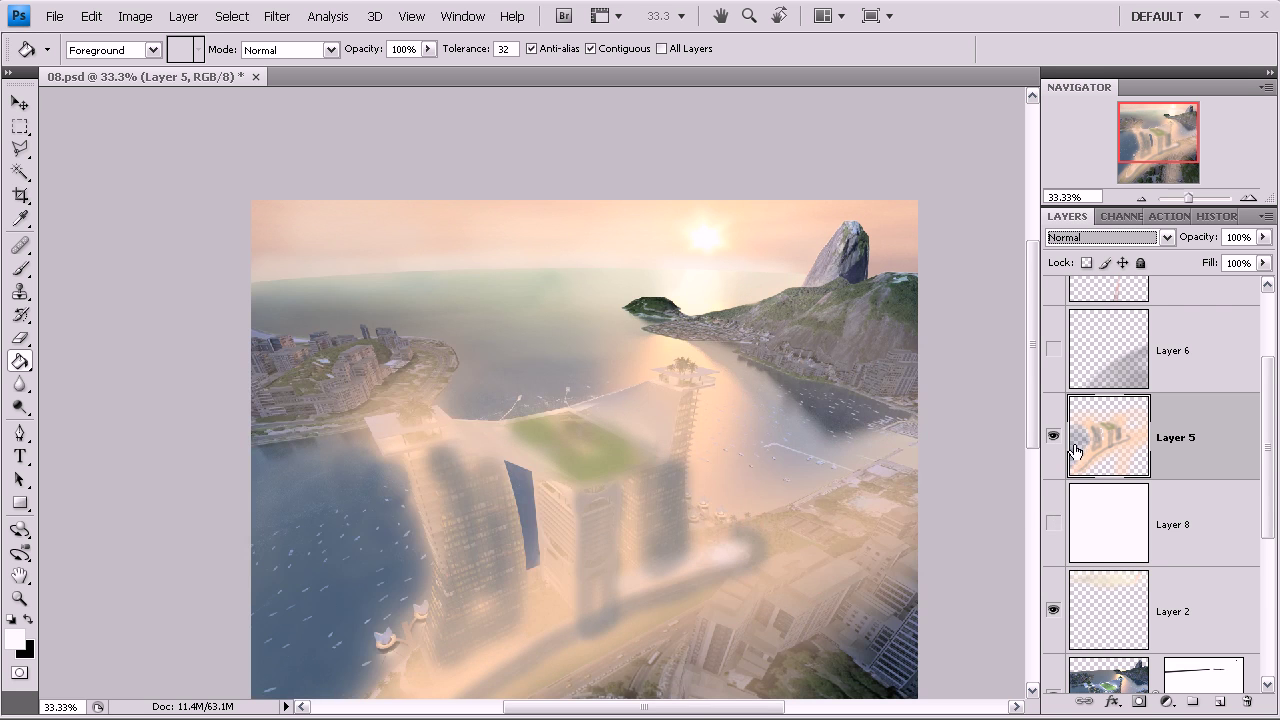
left_click(1077, 236)
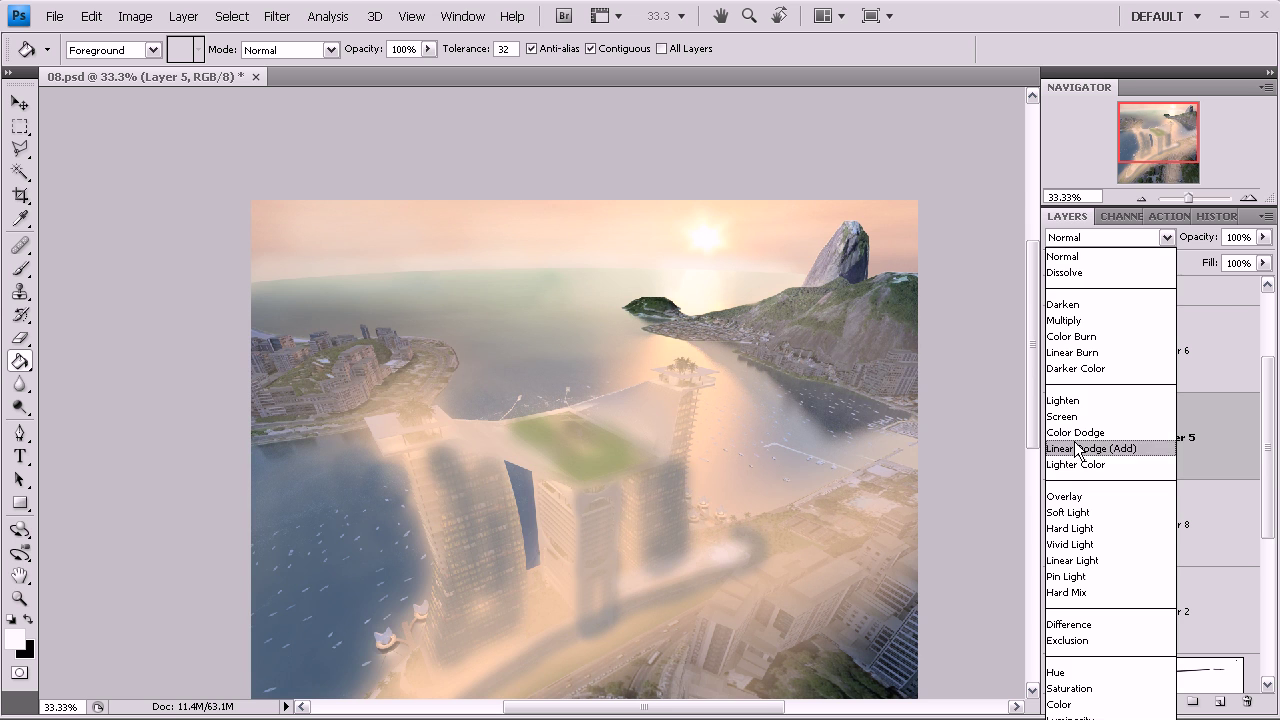
left_click(1064, 496)
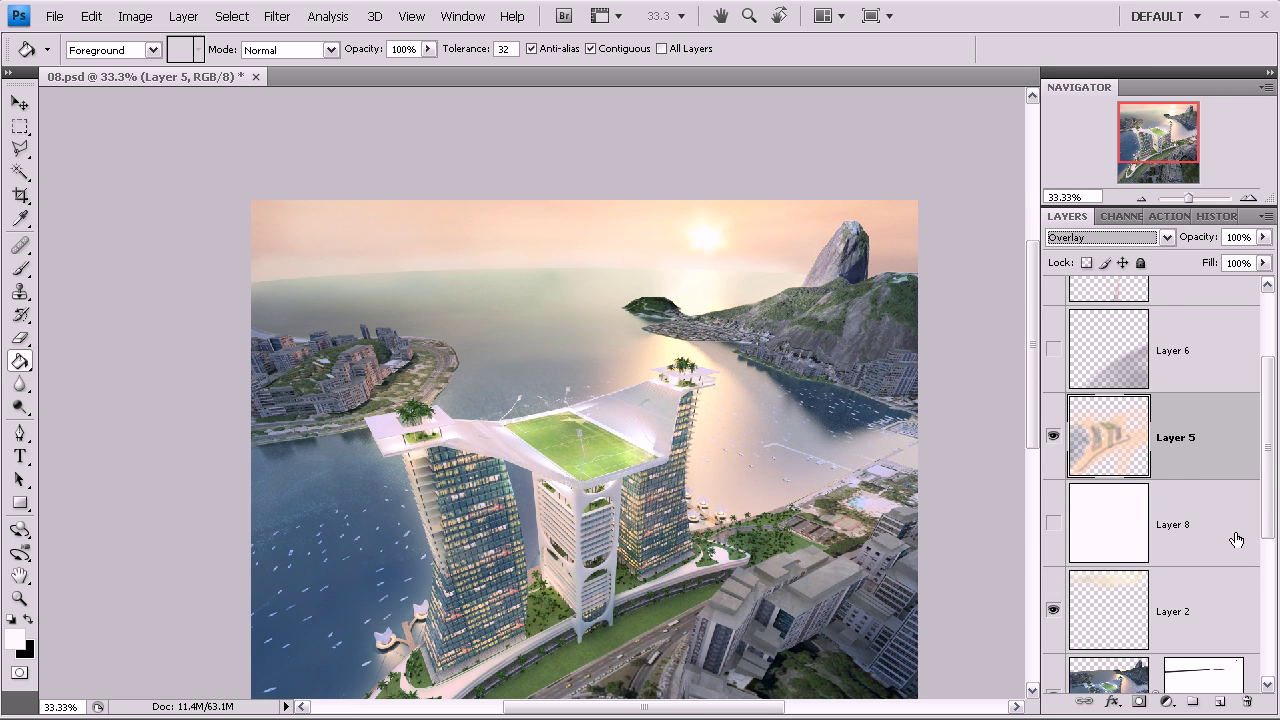
scroll(1140, 490, "up", 3)
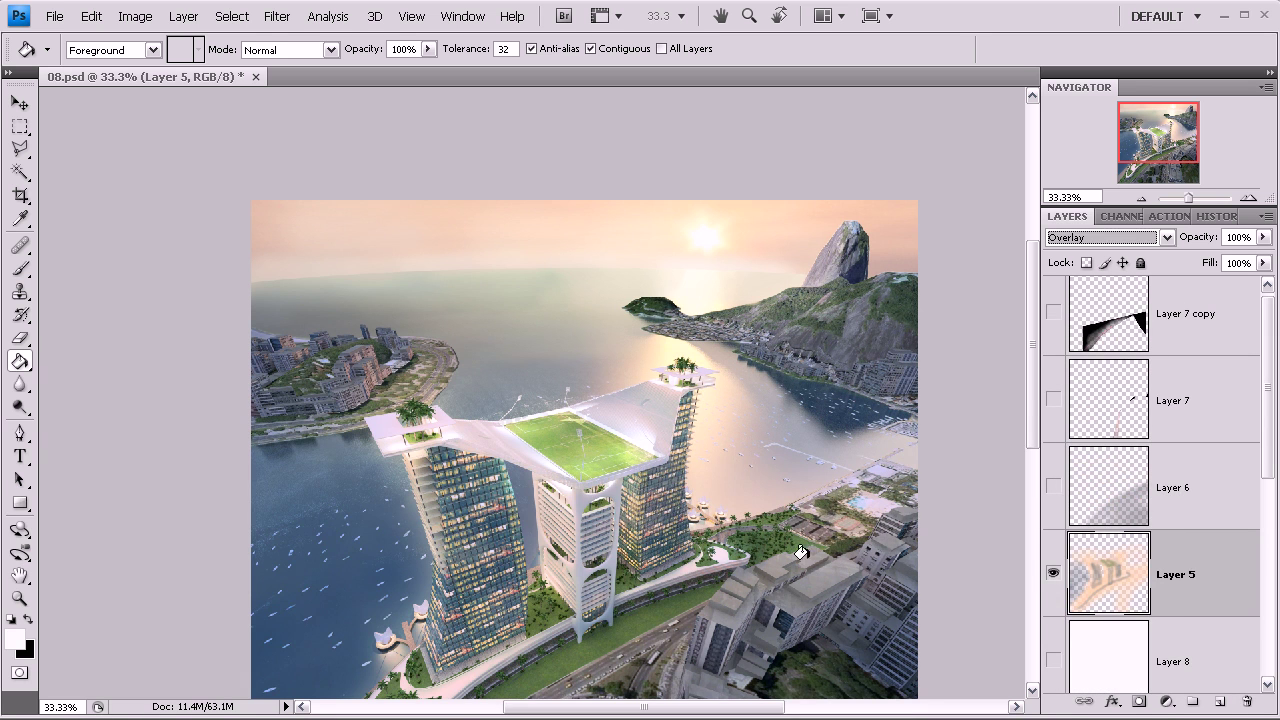
left_click_drag(1143, 176, 1154, 144)
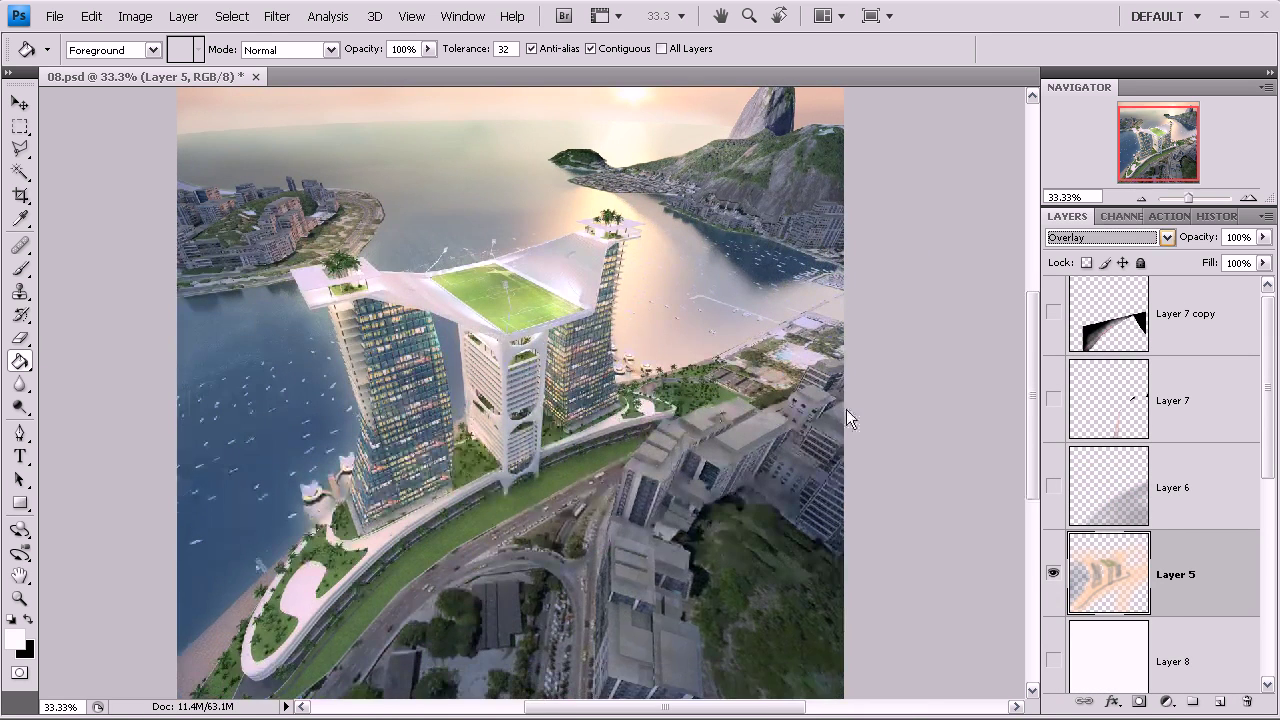
Step: Show Layer 6, Layer 7 and Layer 7 copy over the composite and select Layer 7 copy
left_click(1054, 488)
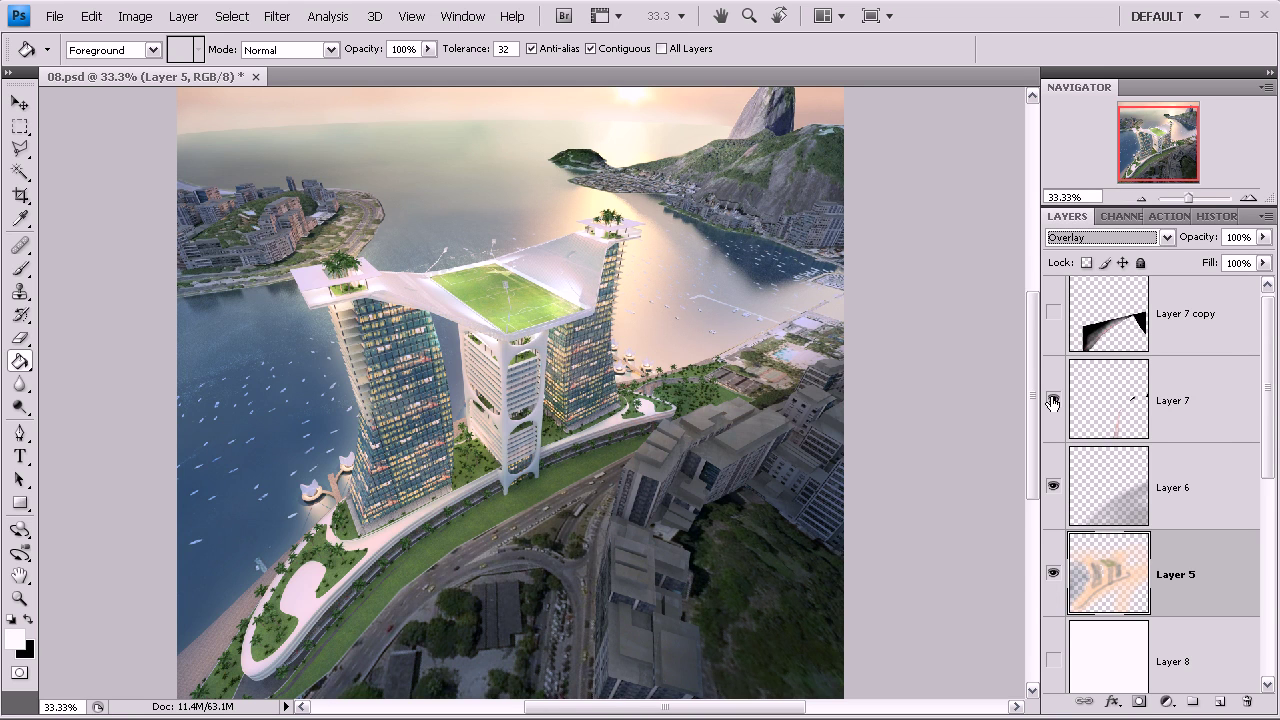
left_click(1052, 402)
left_click(1214, 414)
left_click(1057, 315)
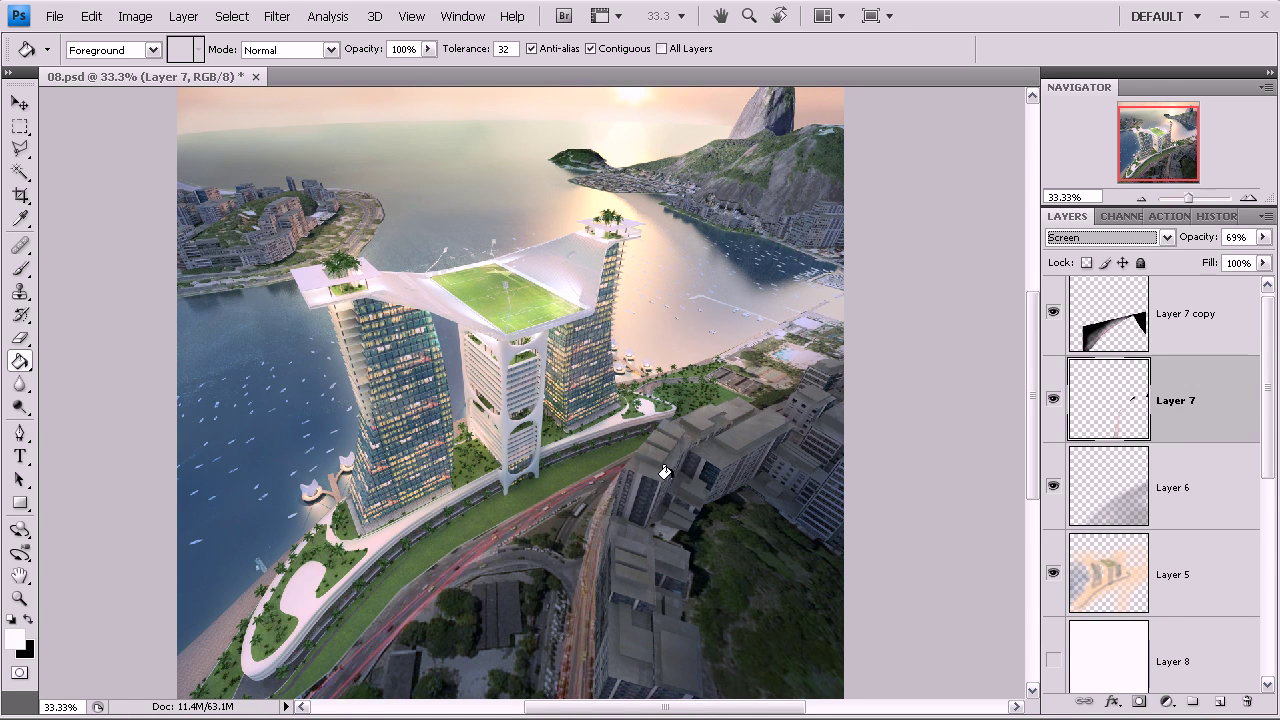
left_click(1105, 305)
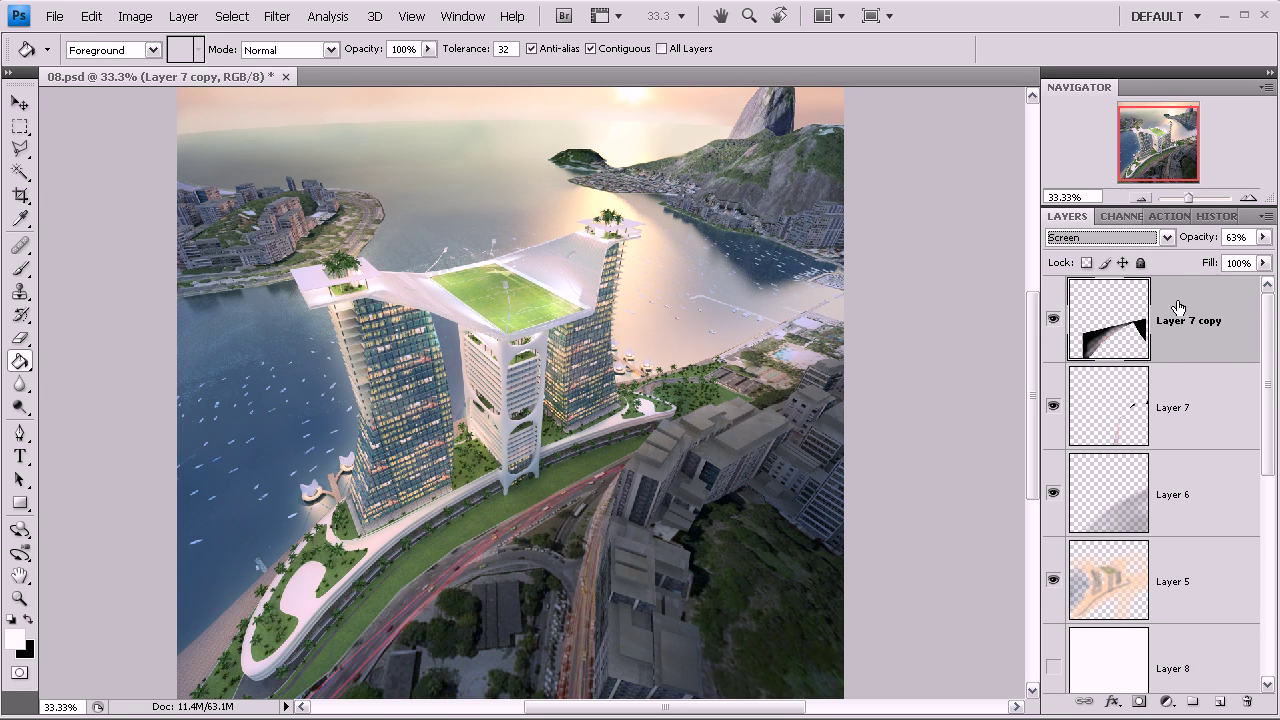
Step: Inspect the whole composite full screen at 25% zoom and review its layer stack down to the sunset photo and back
left_click(1141, 197)
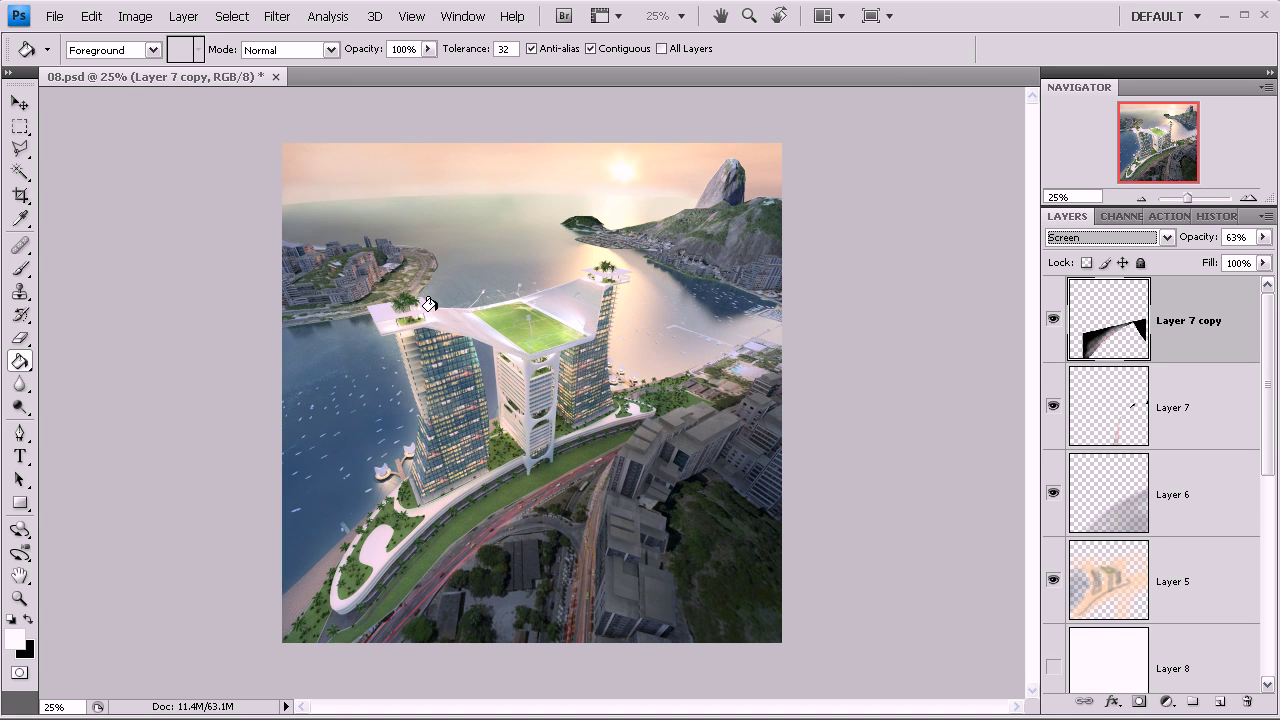
left_click(20, 106)
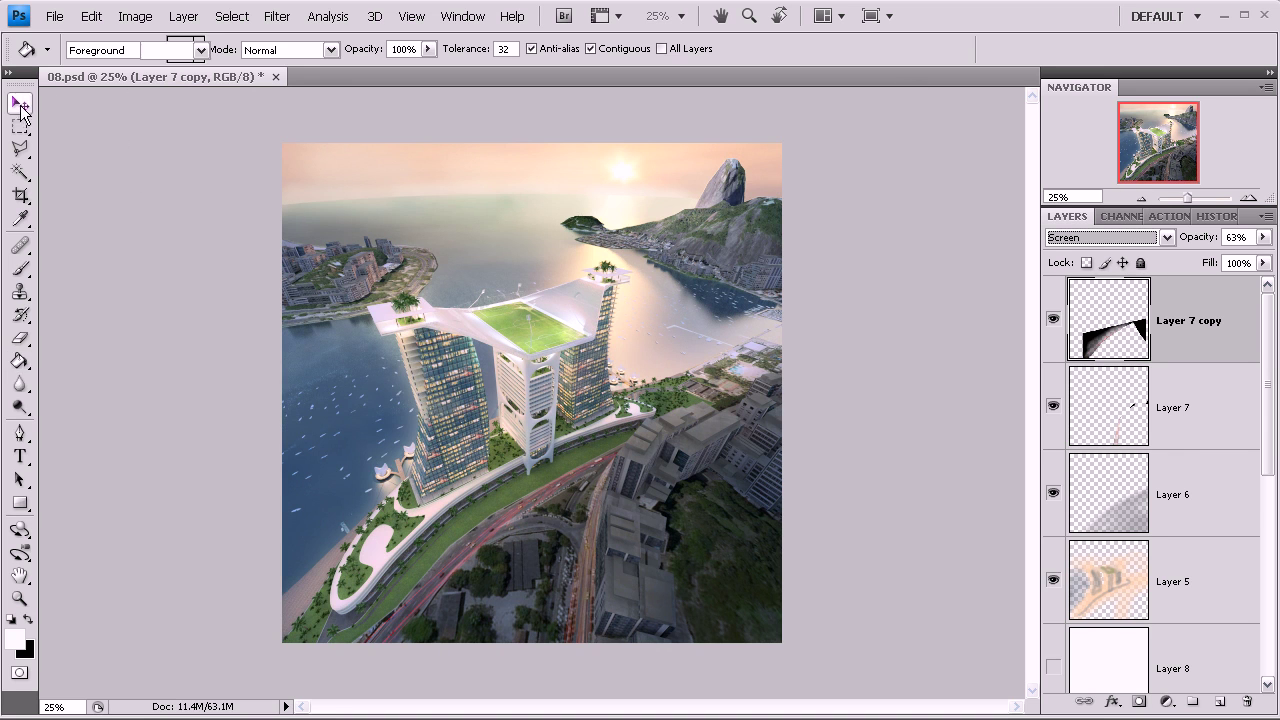
key("f")
key("f")
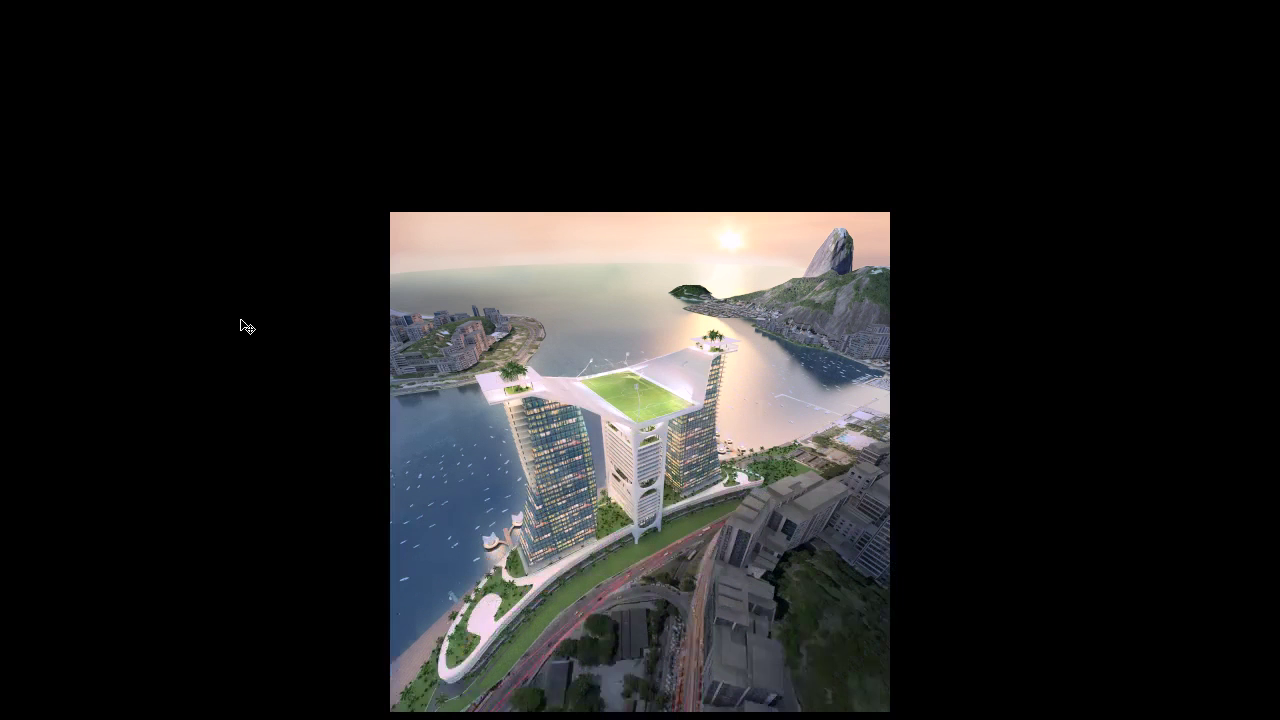
key("f")
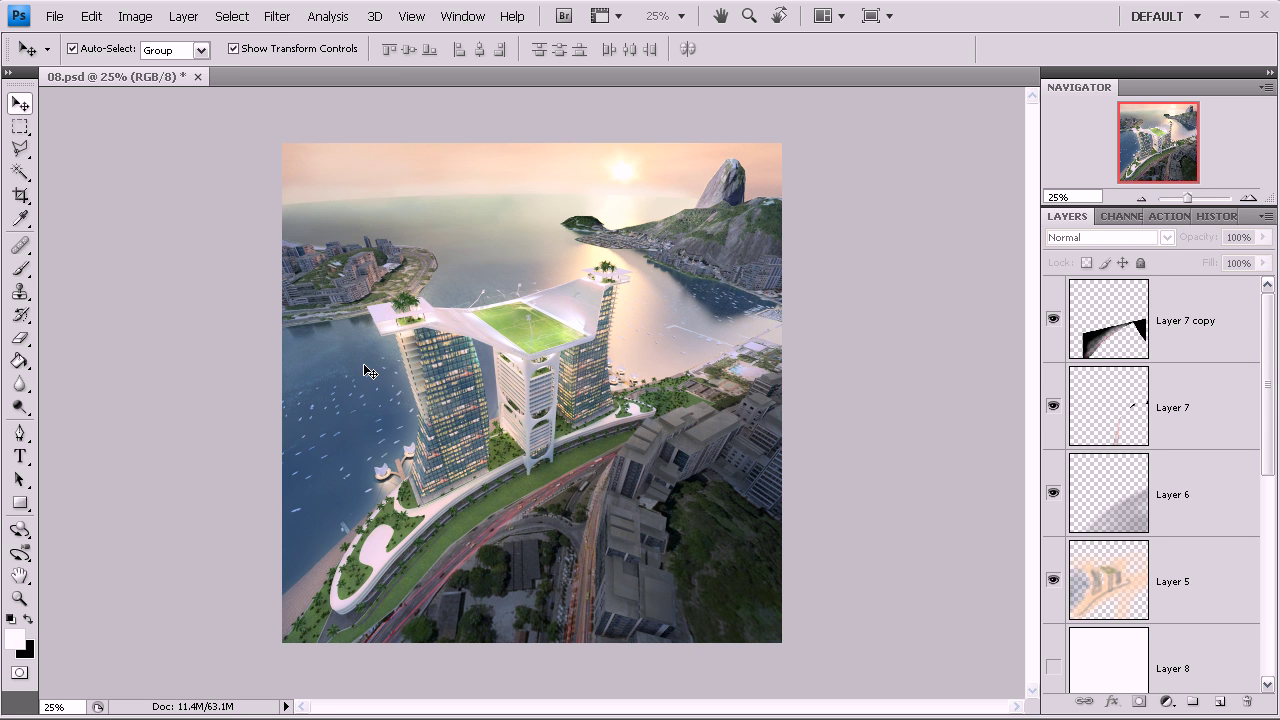
left_click_drag(1266, 372, 1274, 552)
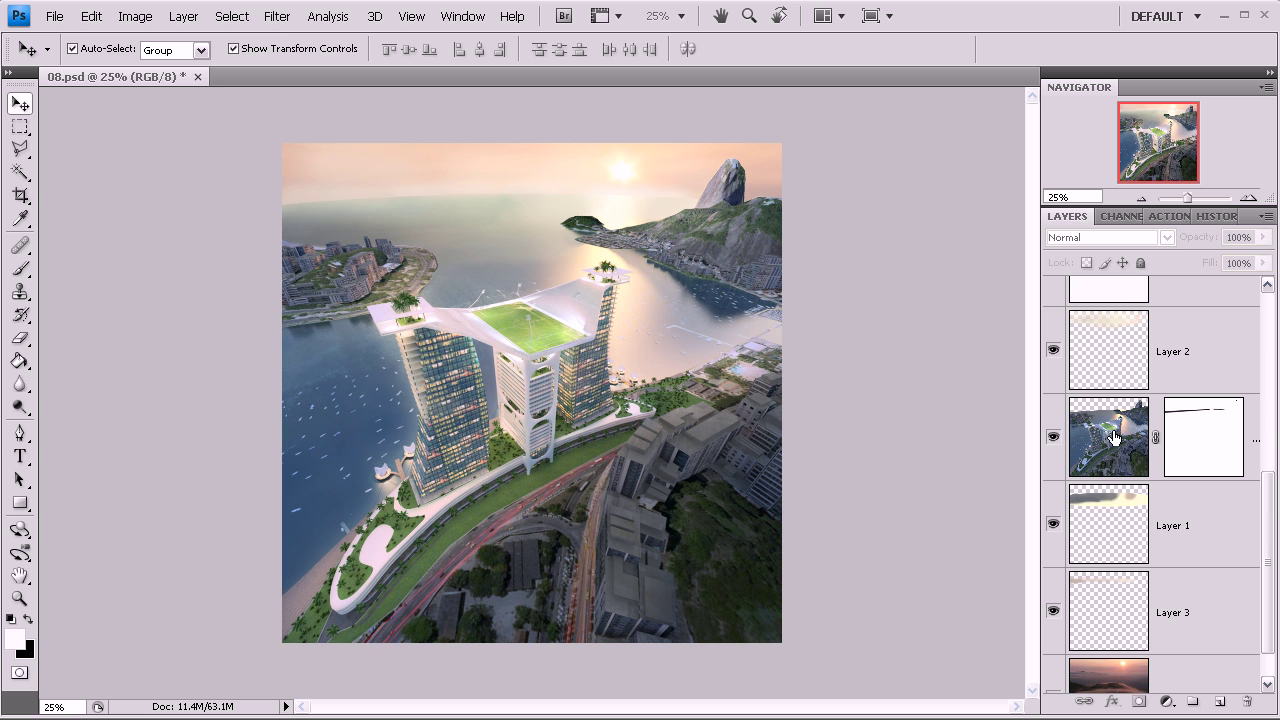
left_click_drag(1268, 507, 1272, 333)
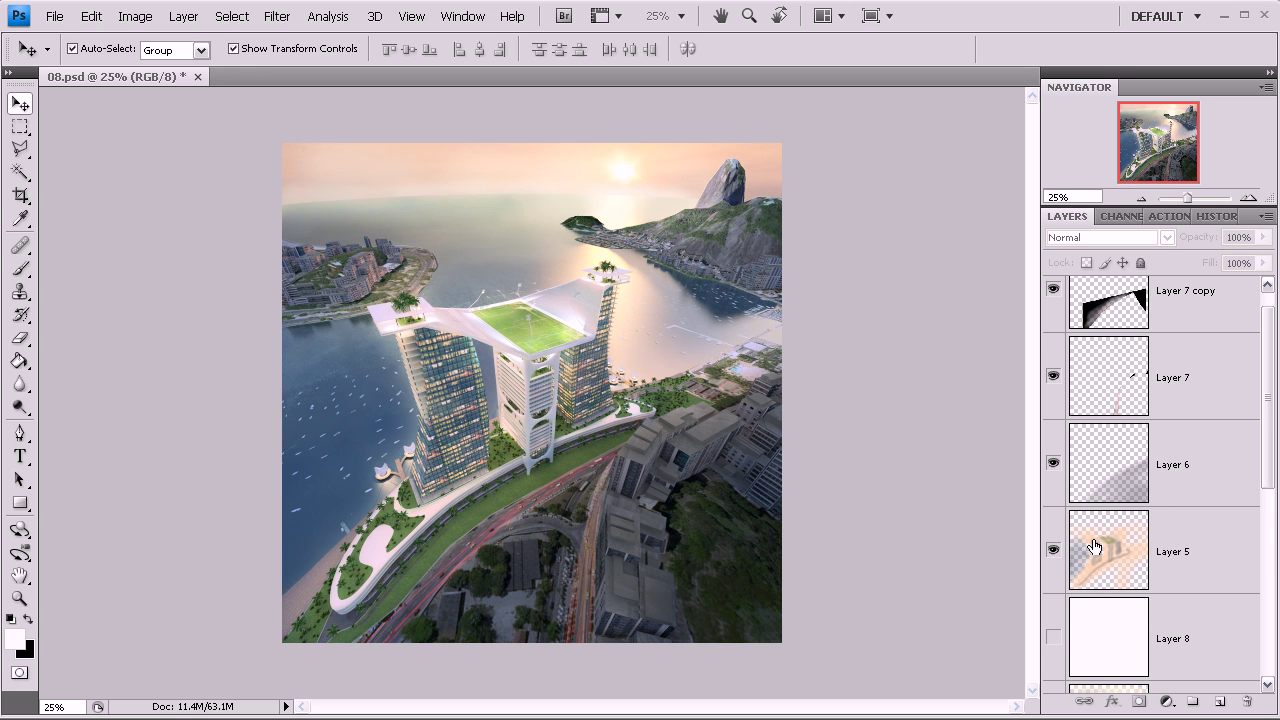
scroll(1272, 388, "up", 1)
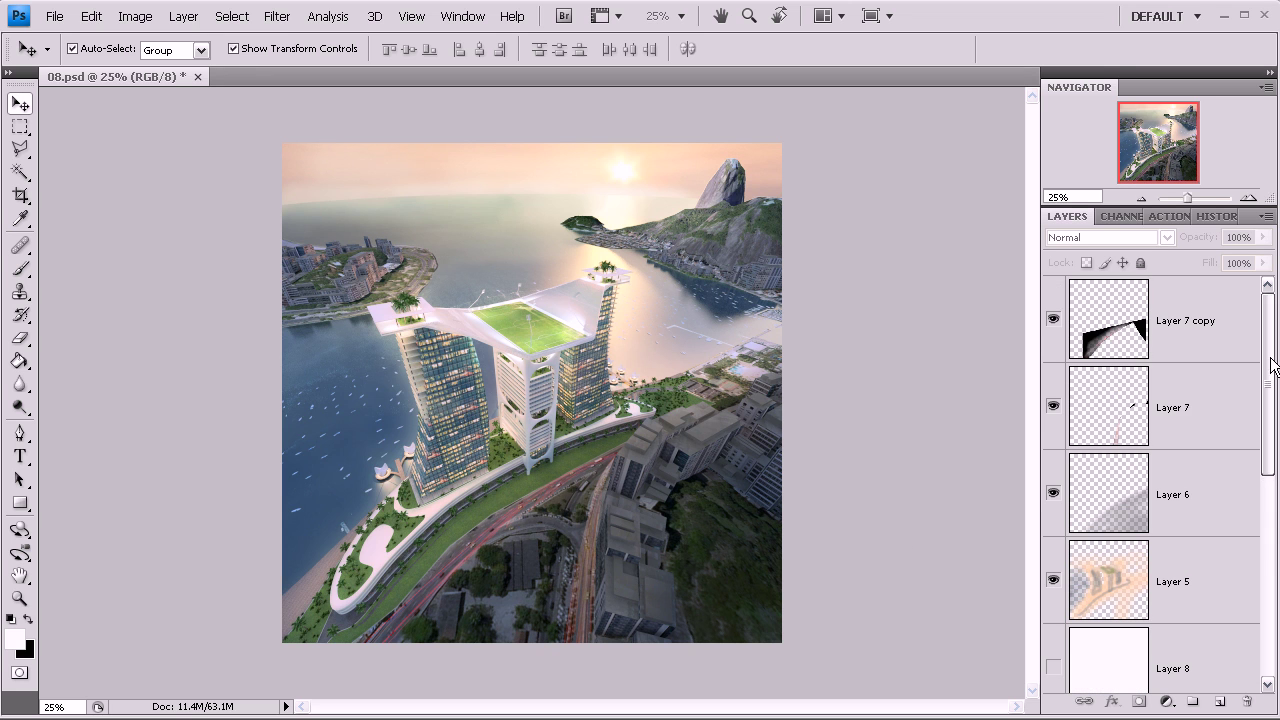